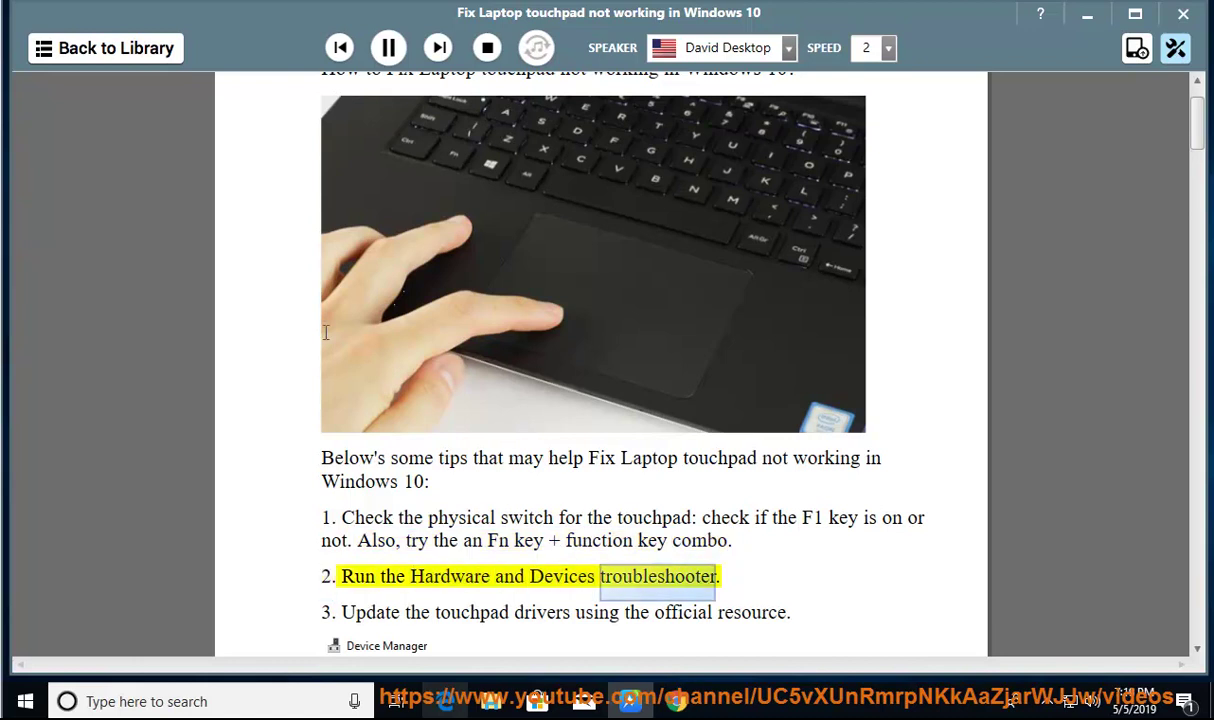
- Pause the read-aloud and select the Hardware and Devices troubleshooter tip line
left_click(390, 50)
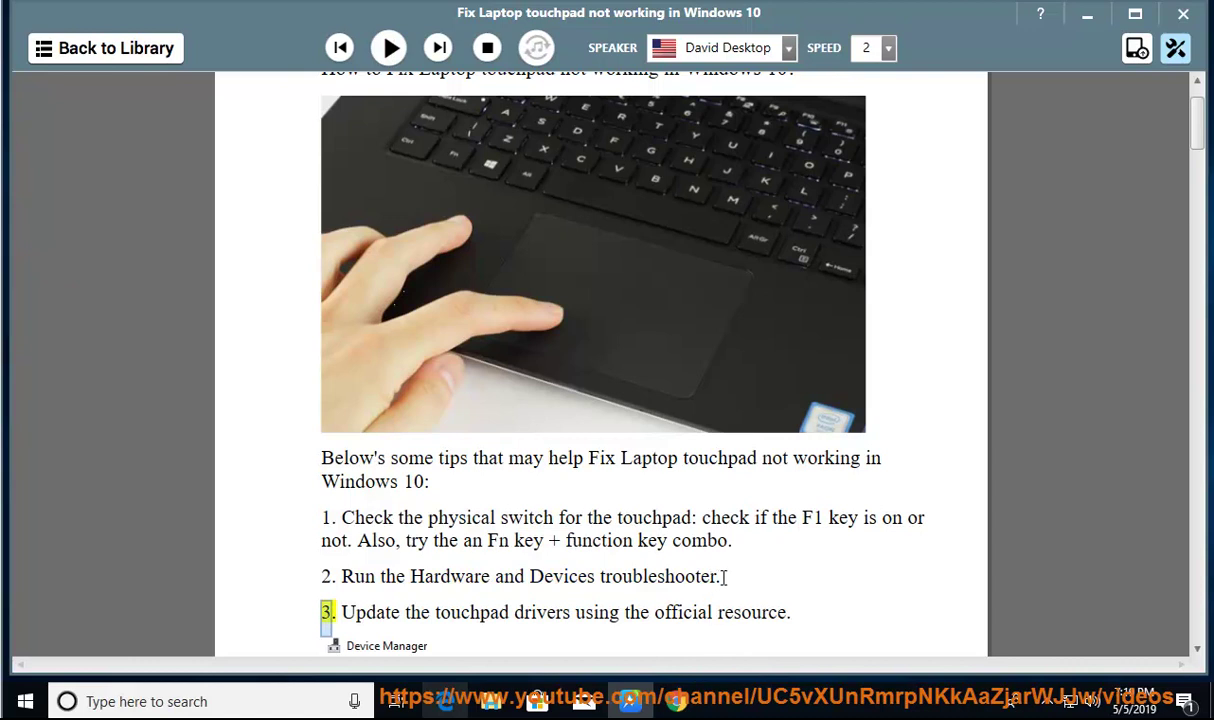
left_click_drag(724, 577, 282, 577)
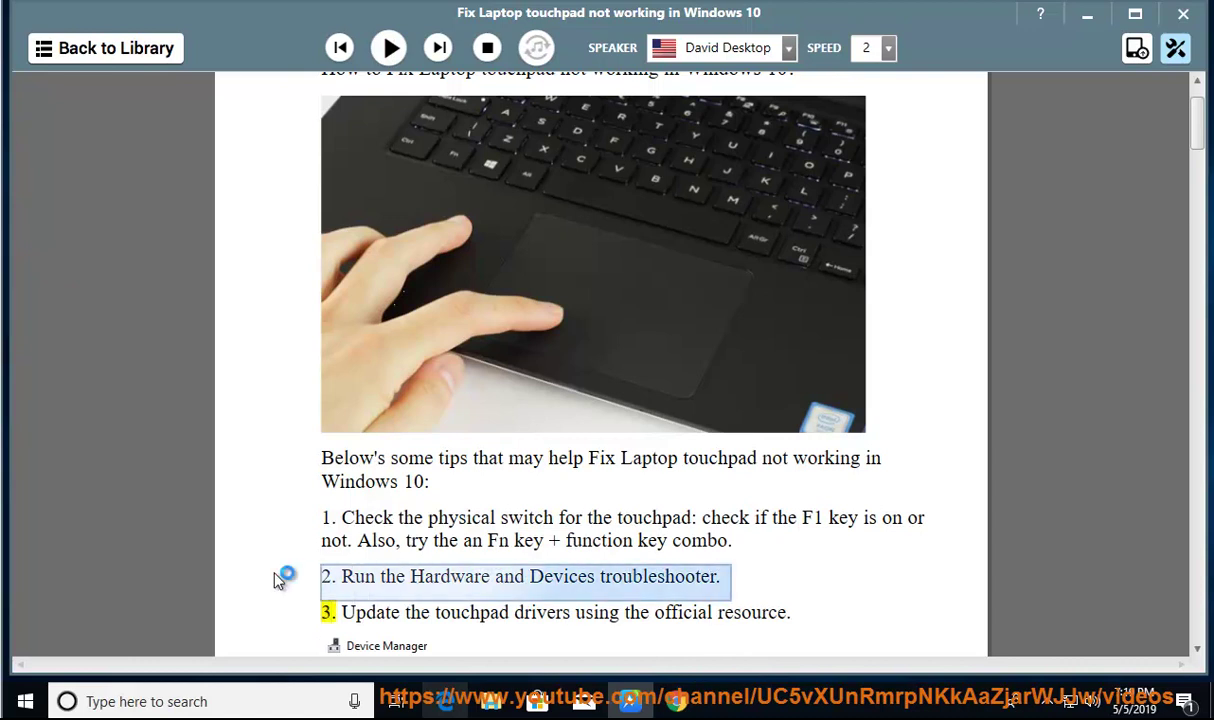
- Open Windows Settings and search 'R' to reach the Troubleshoot settings page
left_click(25, 701)
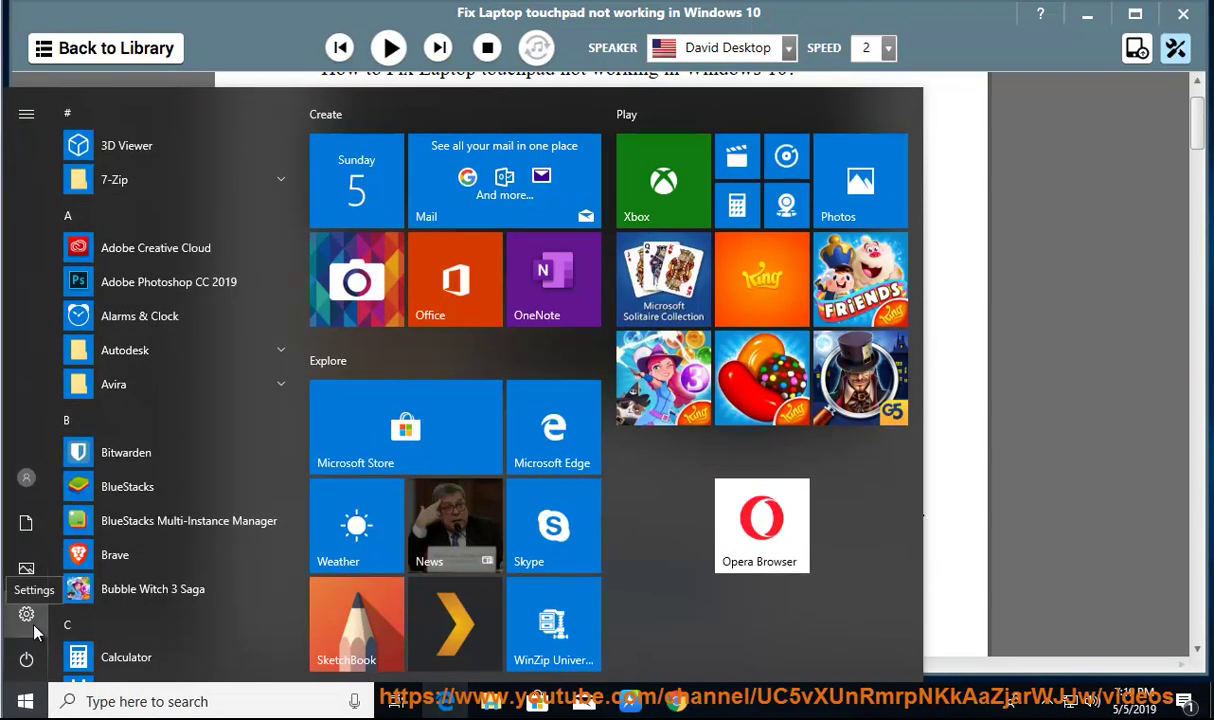
left_click(30, 620)
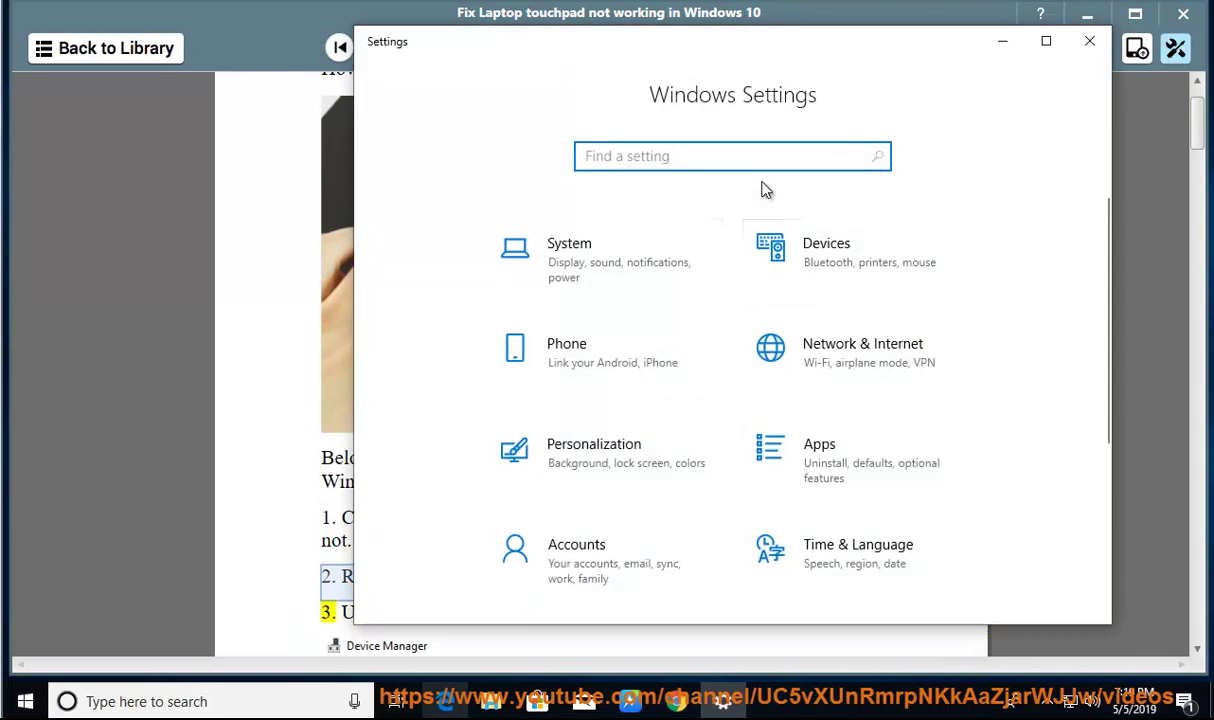
type("TR")
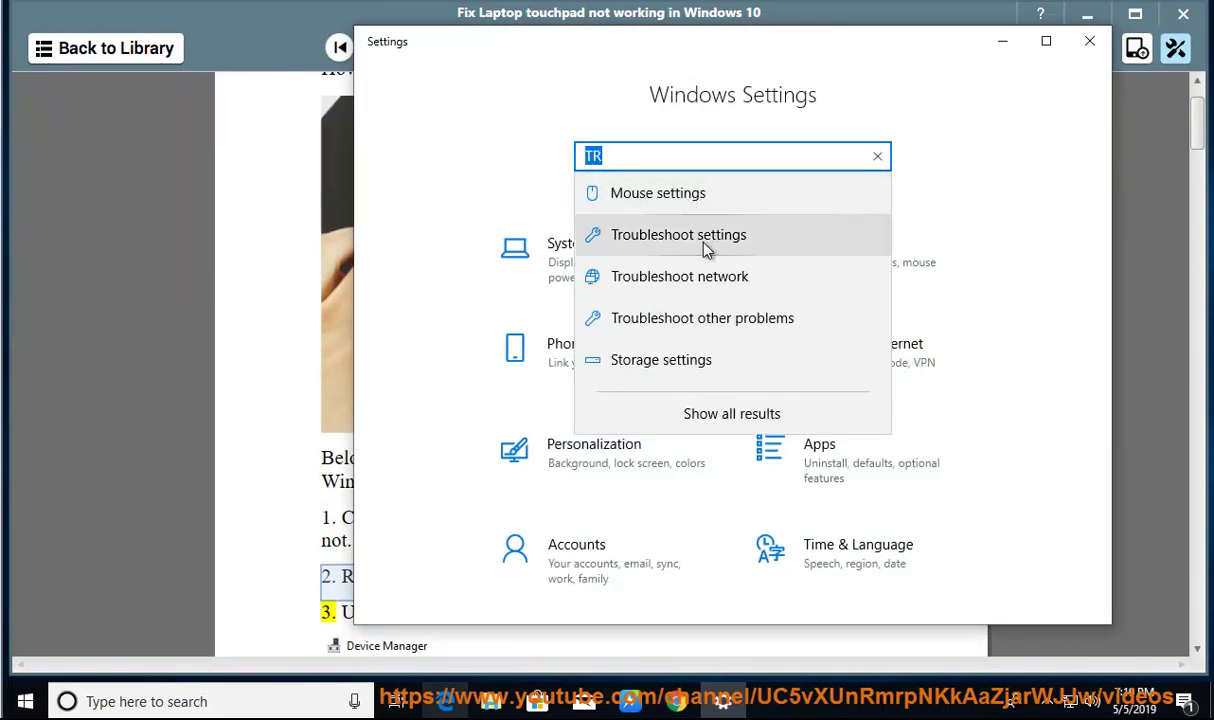
left_click(759, 242)
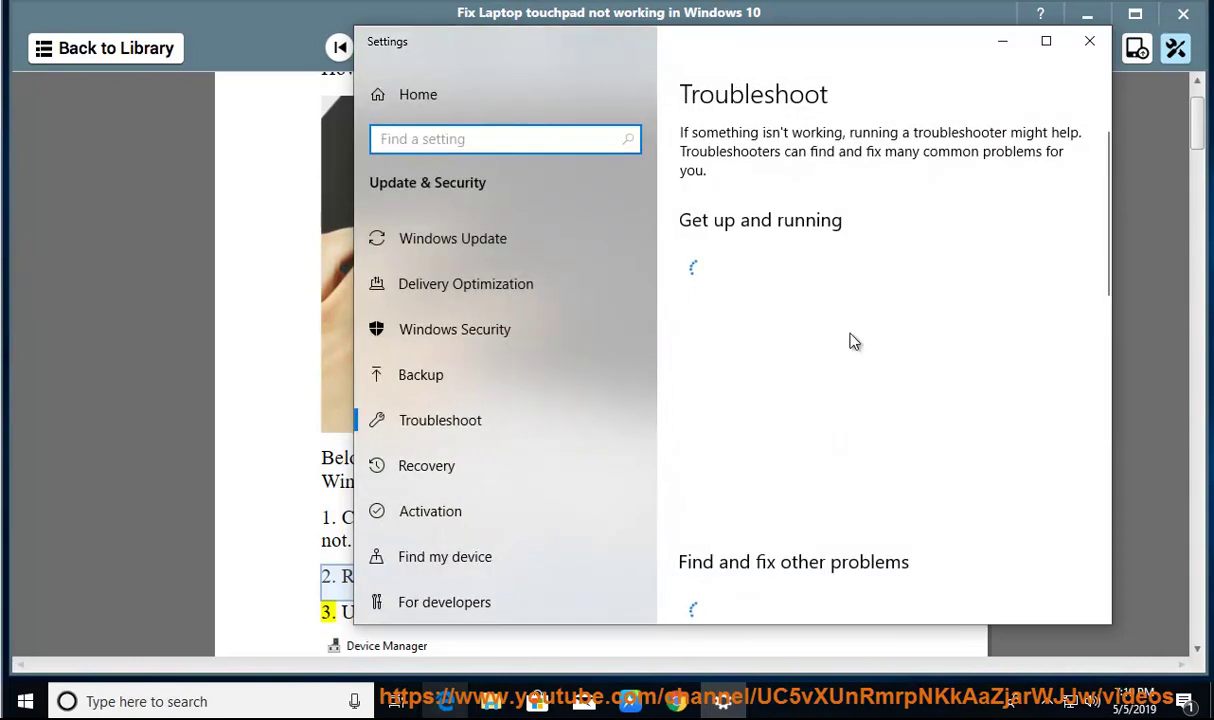
- Scroll through the troubleshooter list, briefly checking the article before returning to Settings
scroll(821, 476, "down", 5)
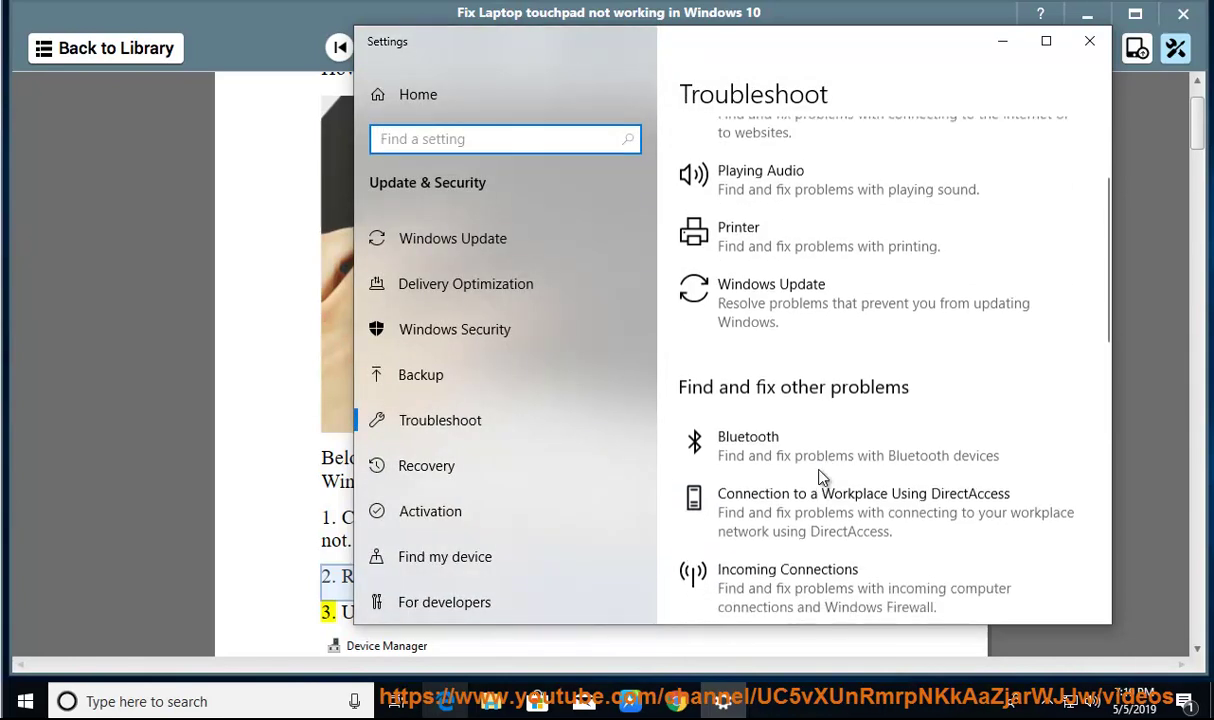
scroll(826, 488, "down", 2)
scroll(826, 490, "down", 2)
scroll(826, 492, "down", 2)
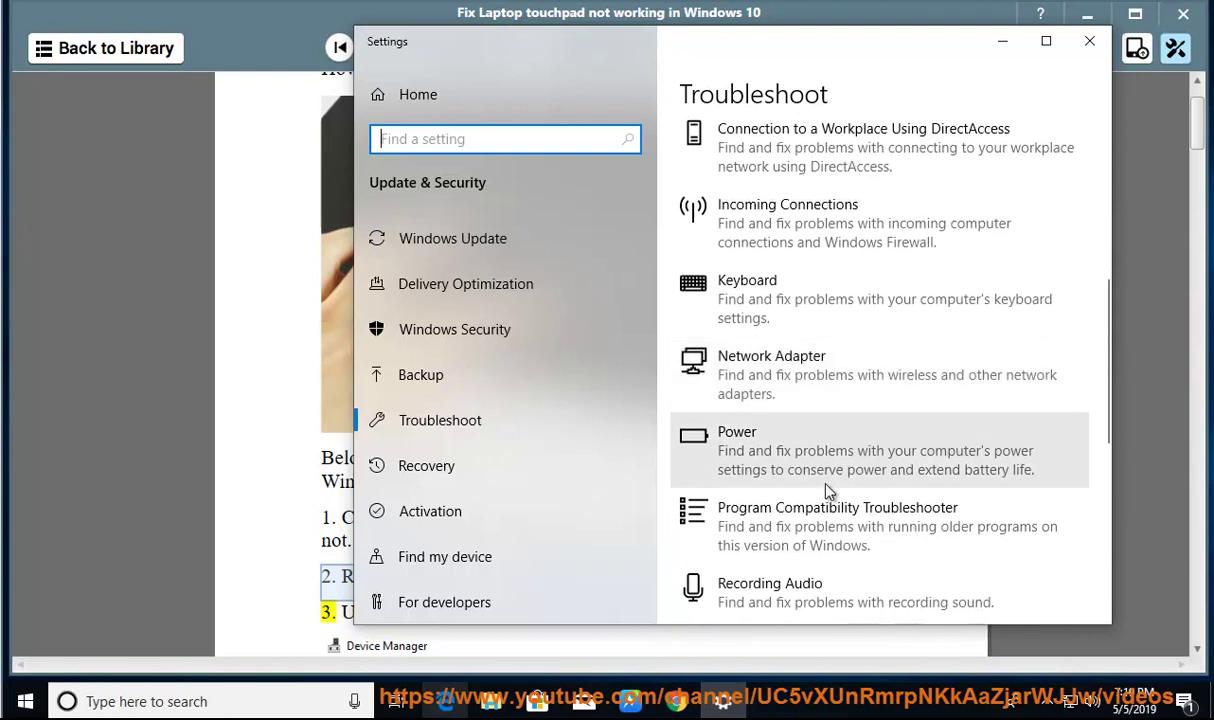
scroll(840, 500, "down", 1)
scroll(855, 511, "down", 4)
scroll(855, 511, "down", 2)
scroll(856, 511, "down", 4)
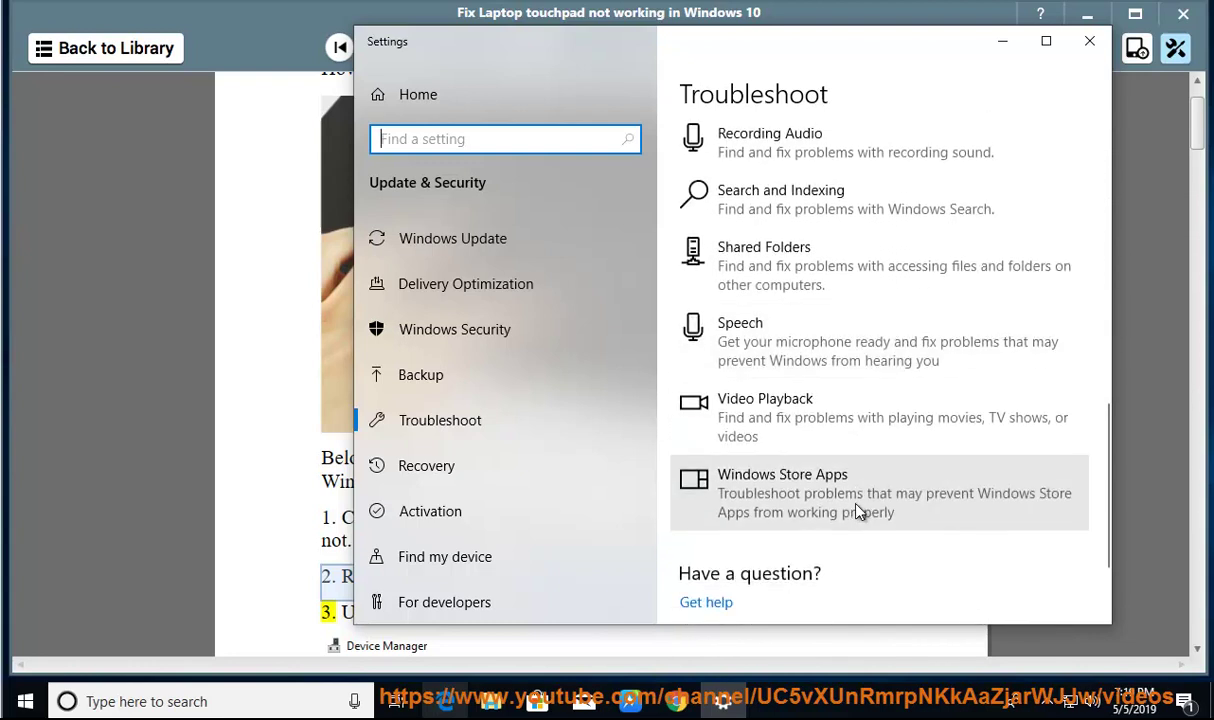
scroll(857, 512, "down", 3)
scroll(855, 511, "up", 5)
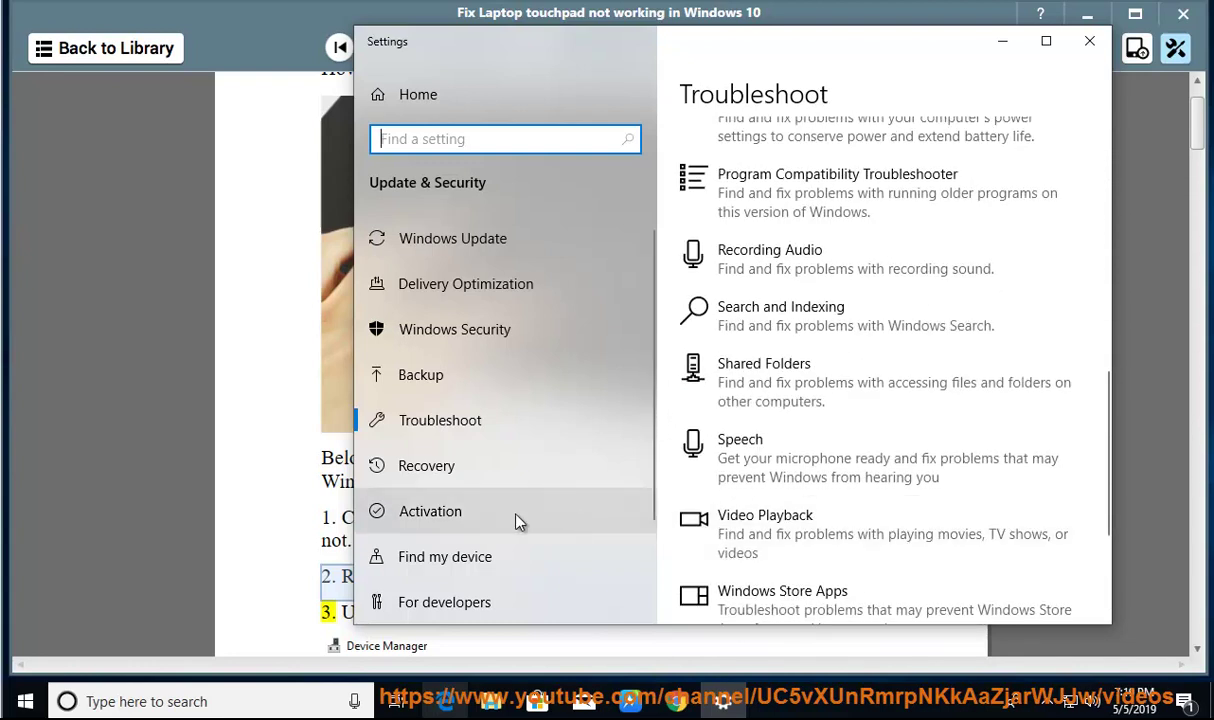
left_click(307, 530)
left_click(451, 576)
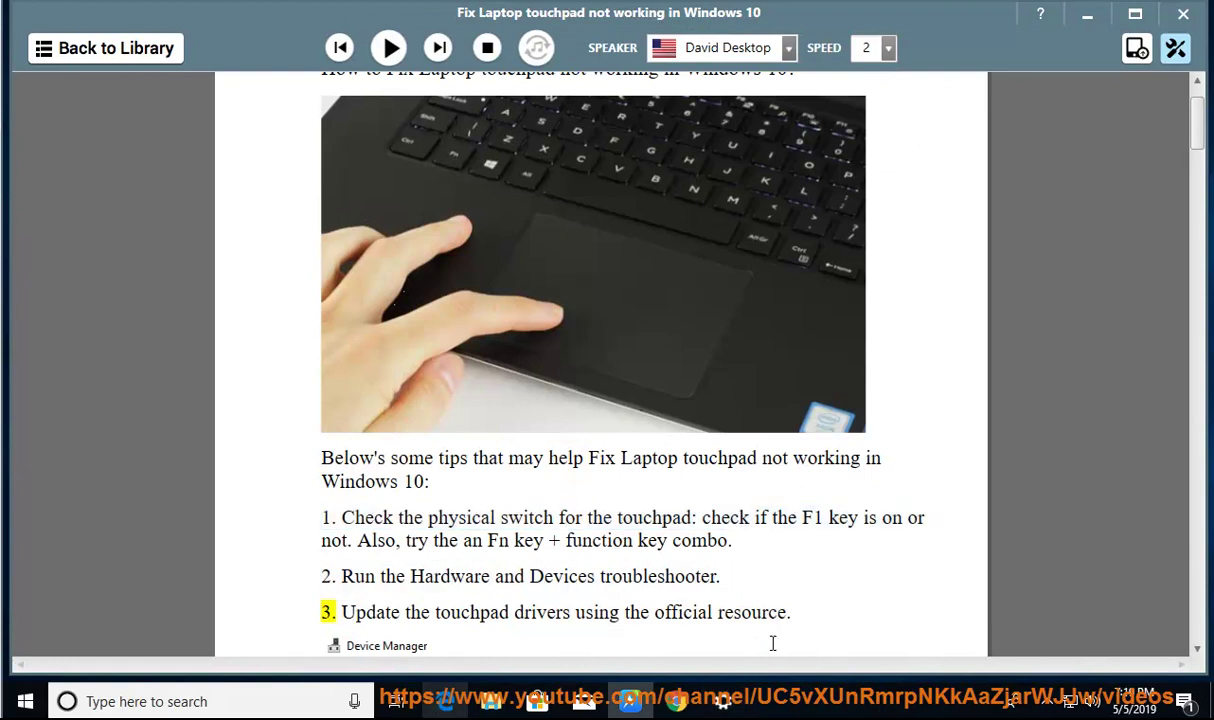
left_click(722, 701)
- Browse the troubleshooter list once more, then bring the article back in front
scroll(988, 362, "up", 2)
scroll(988, 362, "up", 4)
scroll(988, 365, "up", 6)
scroll(988, 365, "up", 1)
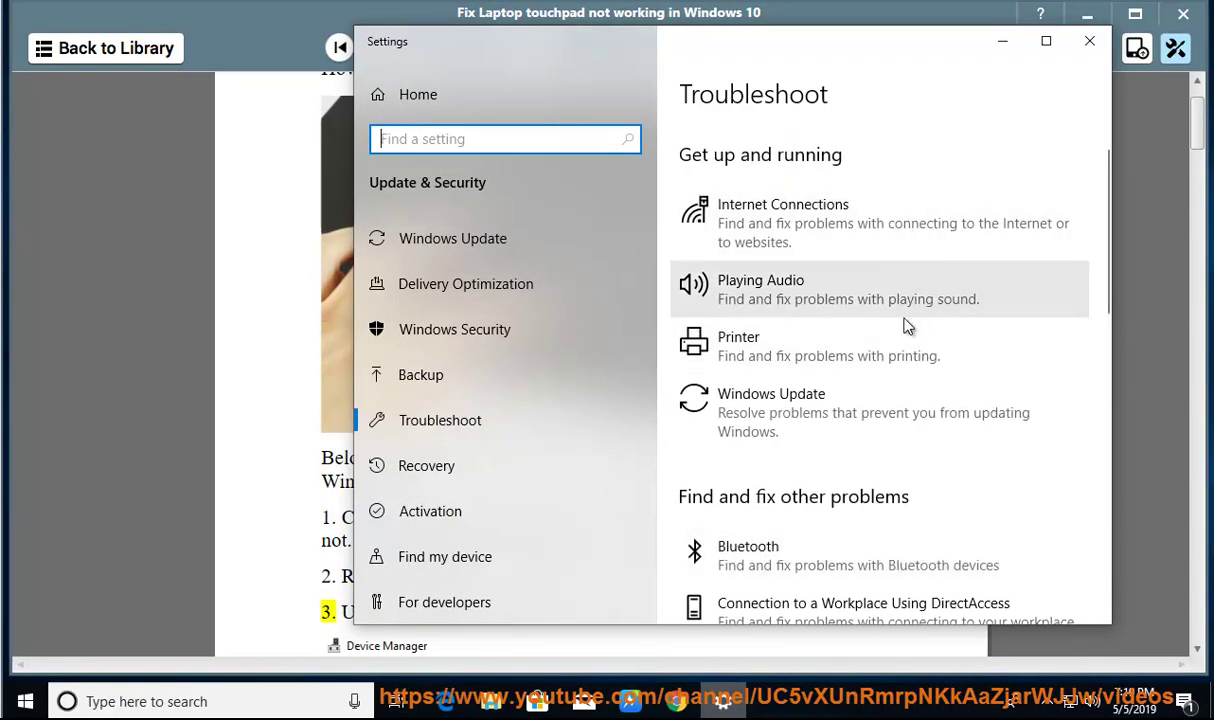
scroll(866, 420, "down", 1)
scroll(890, 447, "down", 2)
scroll(888, 447, "down", 3)
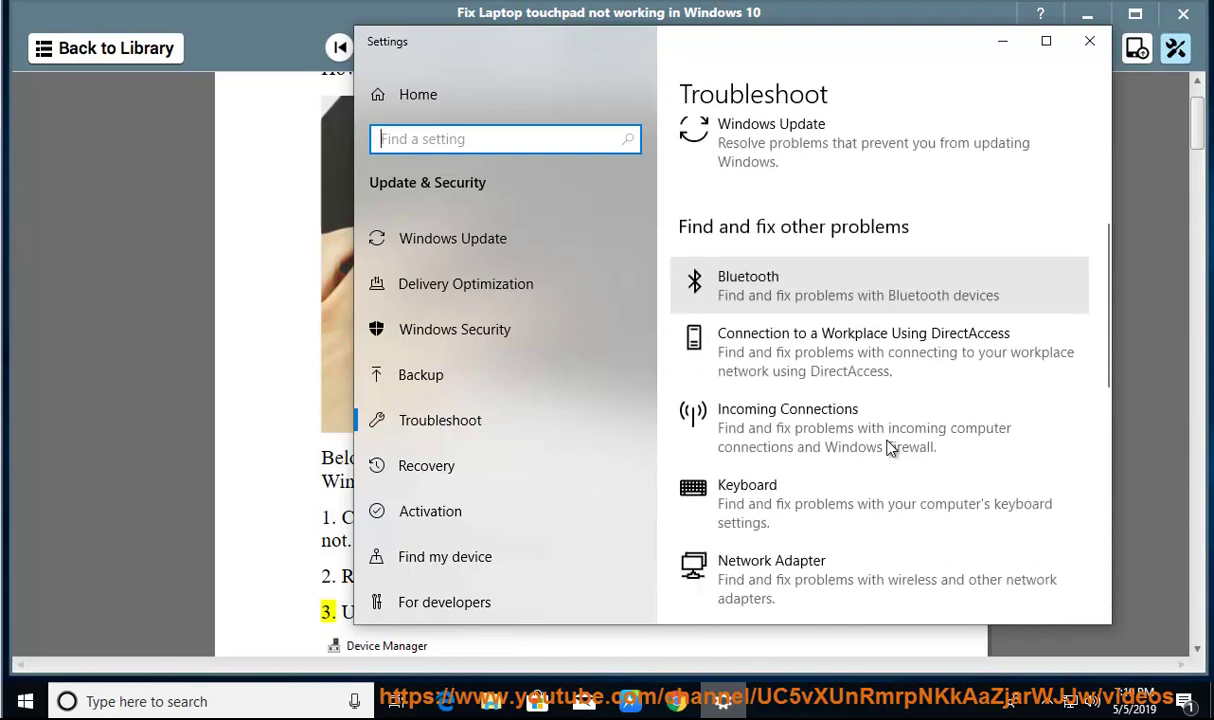
scroll(890, 447, "down", 2)
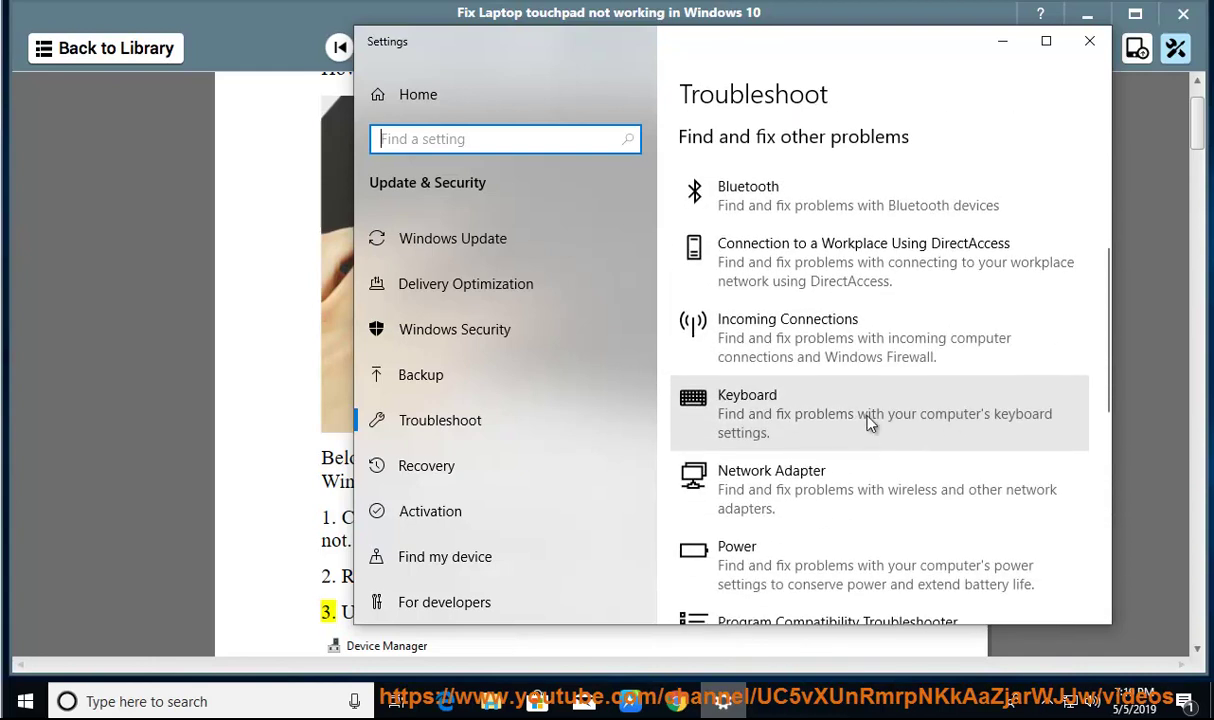
scroll(868, 423, "down", 3)
scroll(872, 420, "down", 1)
scroll(878, 412, "down", 1)
scroll(878, 412, "down", 2)
scroll(878, 412, "down", 1)
scroll(878, 412, "down", 2)
left_click(225, 492)
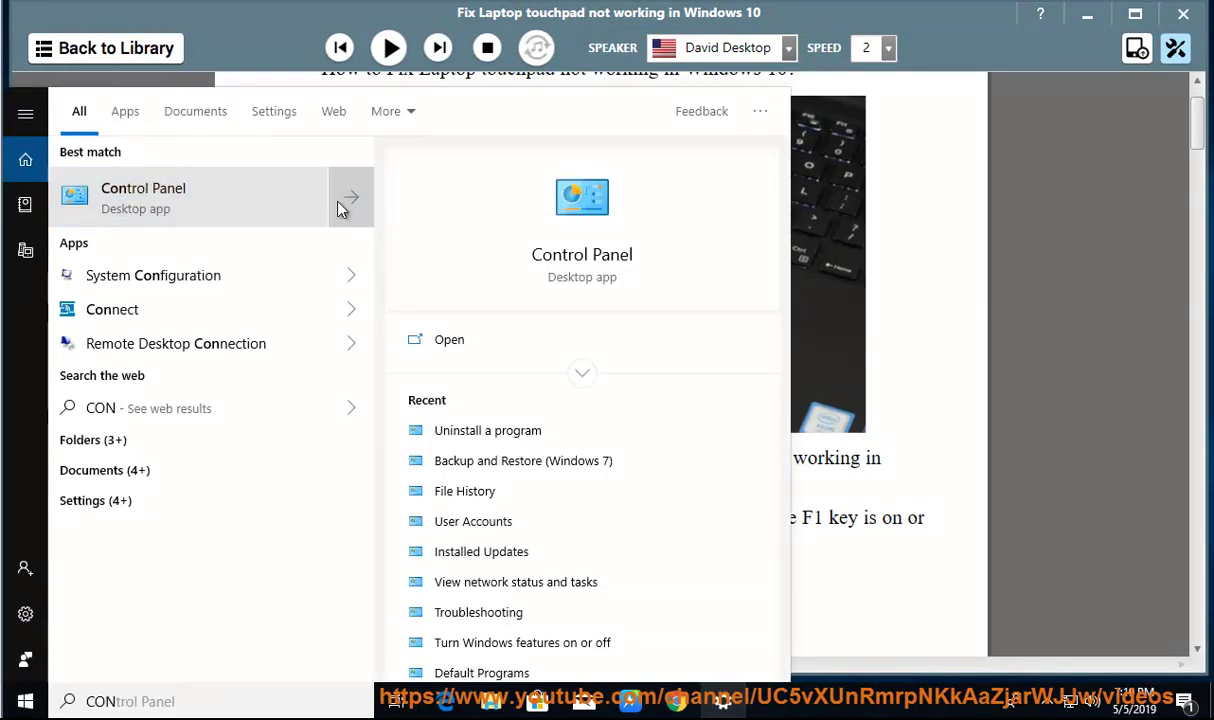
- Open Control Panel's Troubleshooting, show all troubleshooters, and move the window aside
left_click(166, 194)
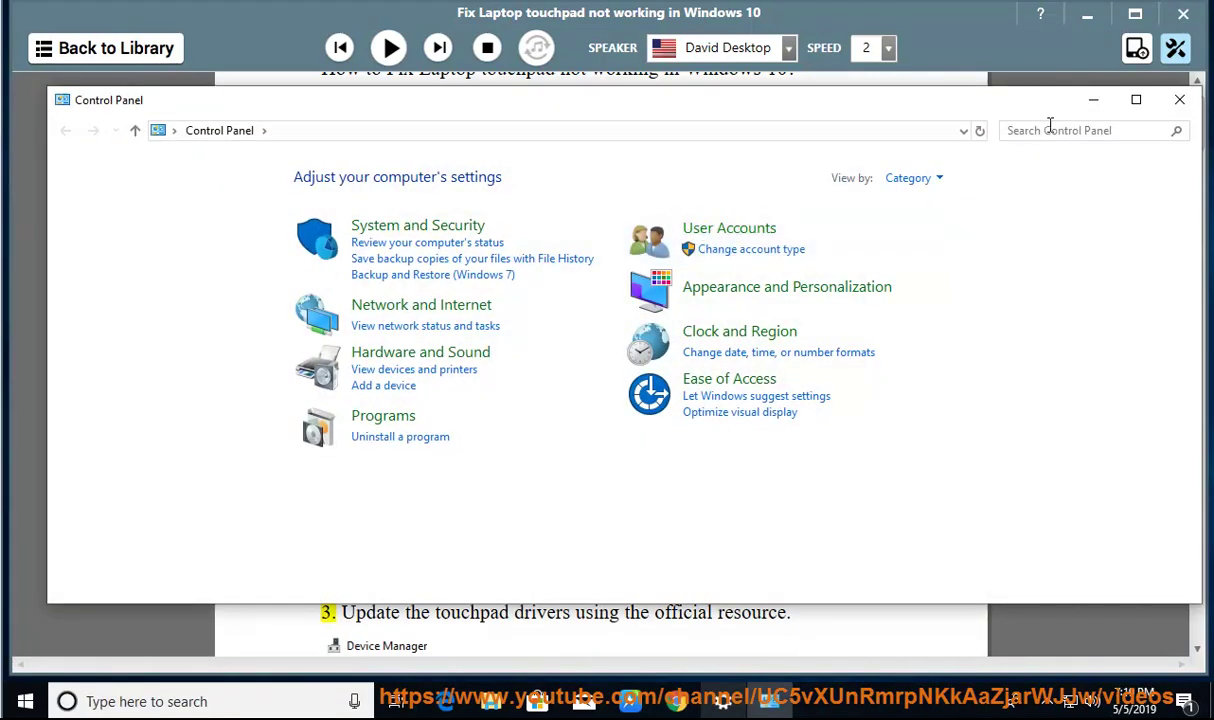
type("T")
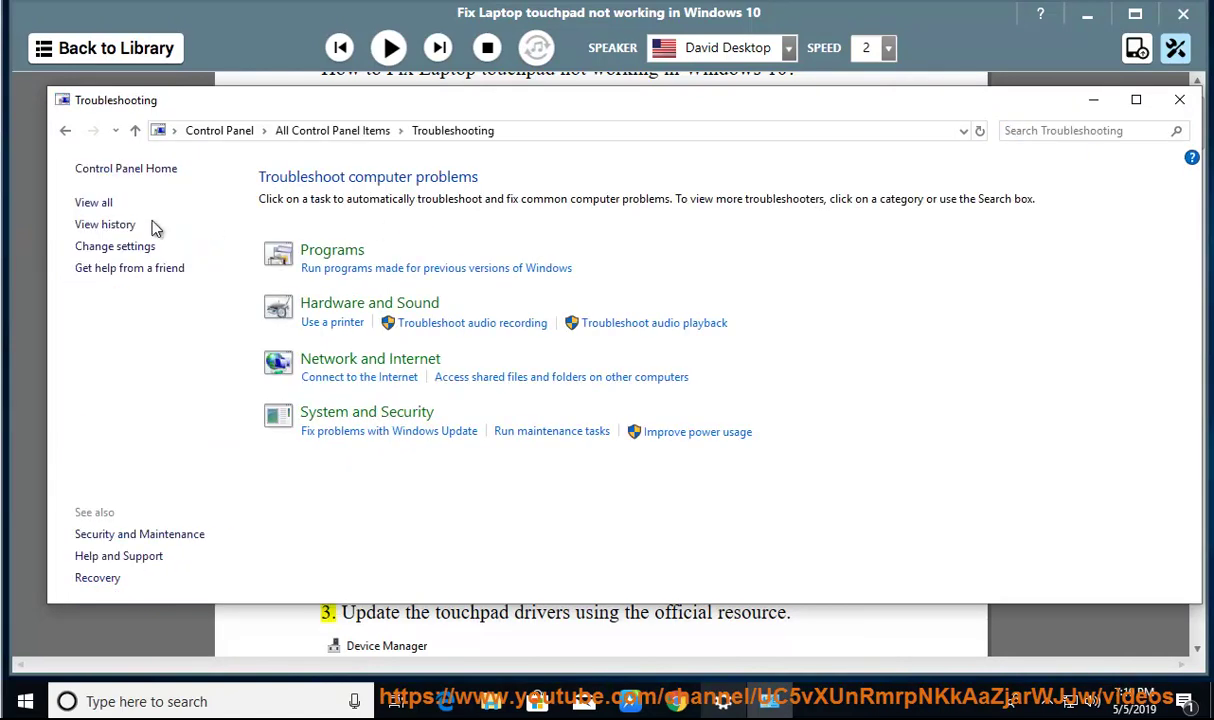
left_click(93, 202)
left_click_drag(517, 108, 942, 154)
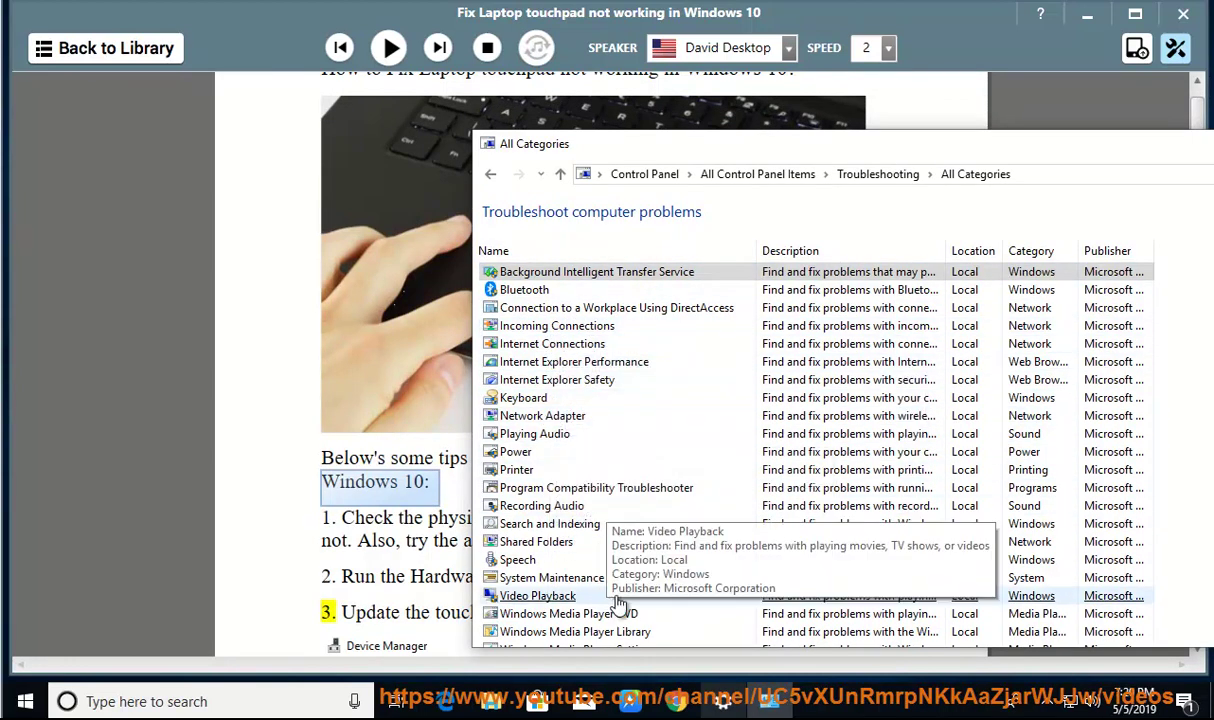
- Scroll the troubleshooter list, start the Keyboard troubleshooter, then cancel it
scroll(714, 537, "down", 1)
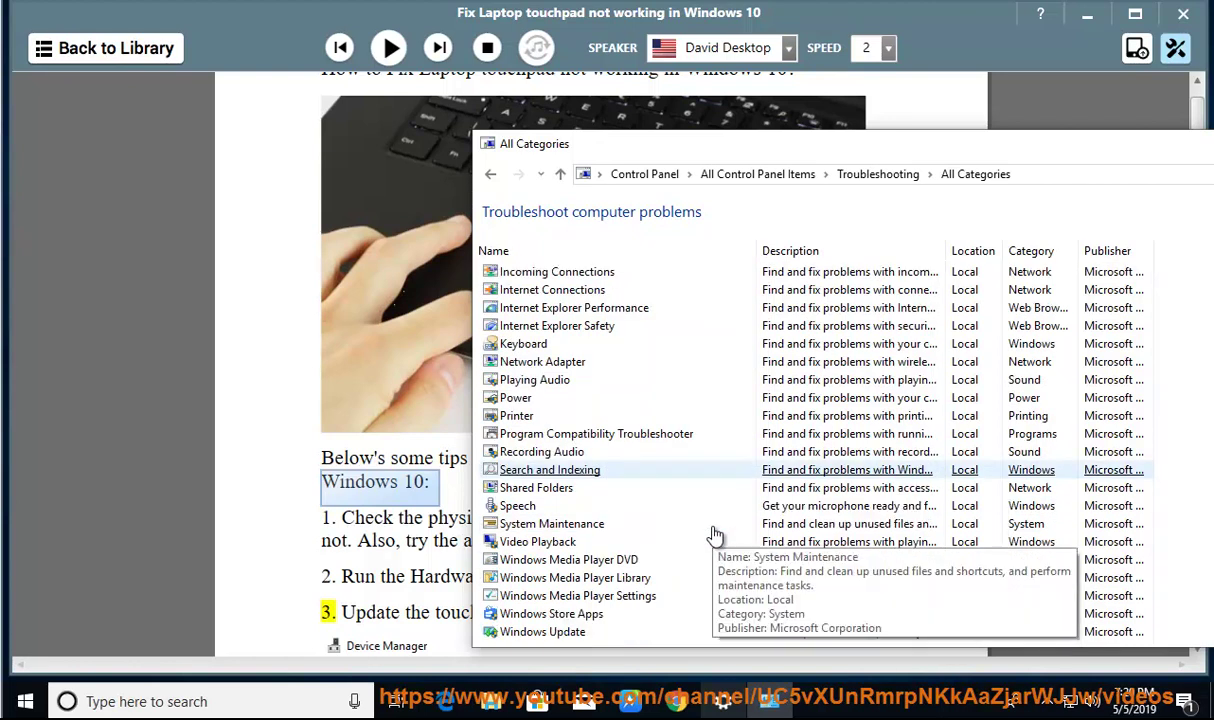
scroll(684, 537, "up", 1)
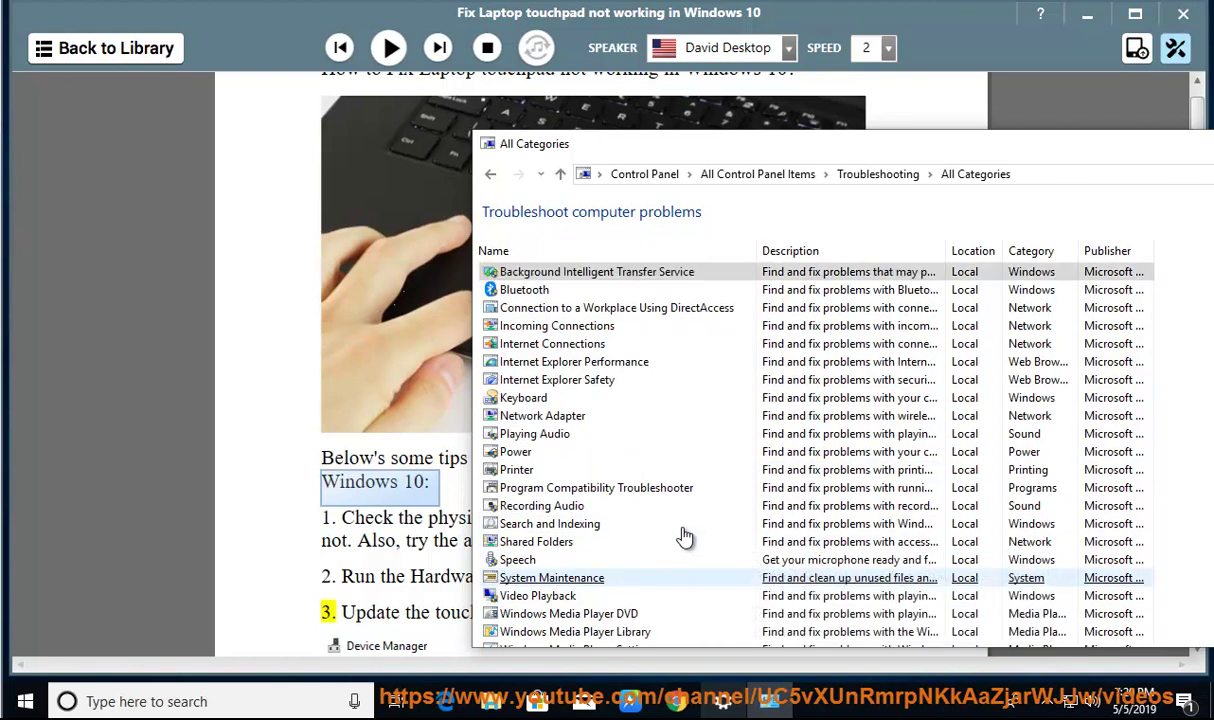
left_click(540, 404)
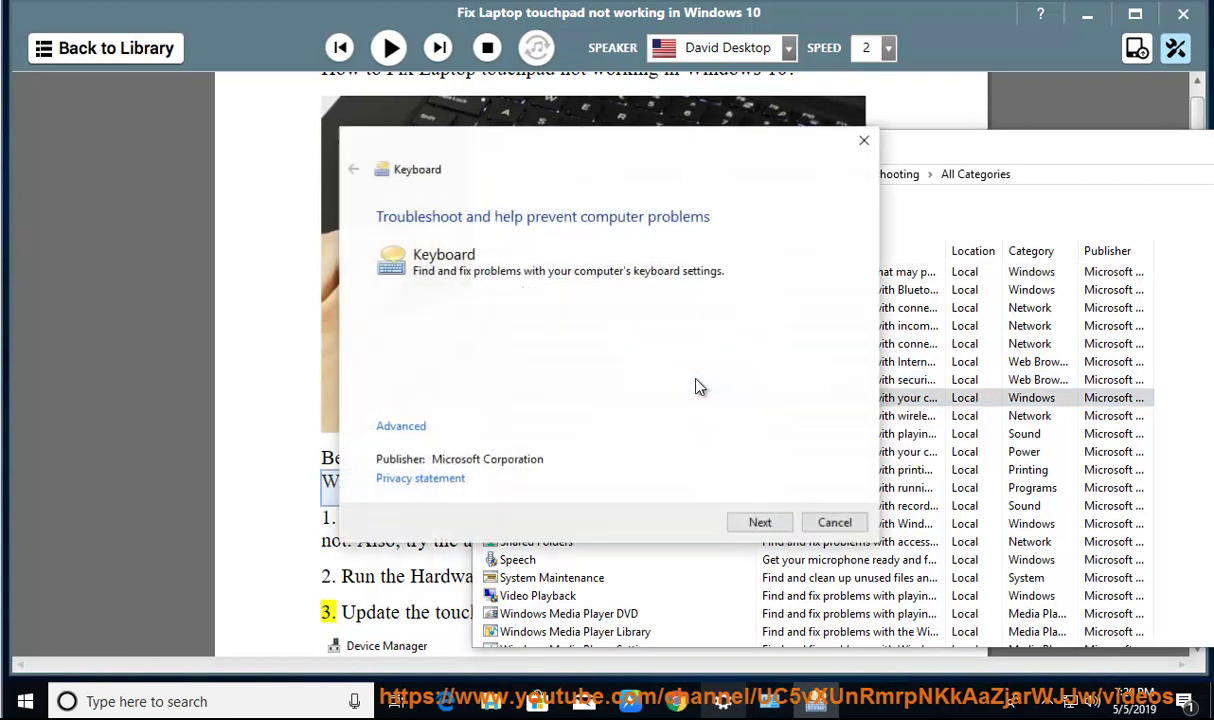
left_click(830, 523)
- Read tip 3 on updating touchpad drivers aloud, pausing at tip 4
left_click(393, 517)
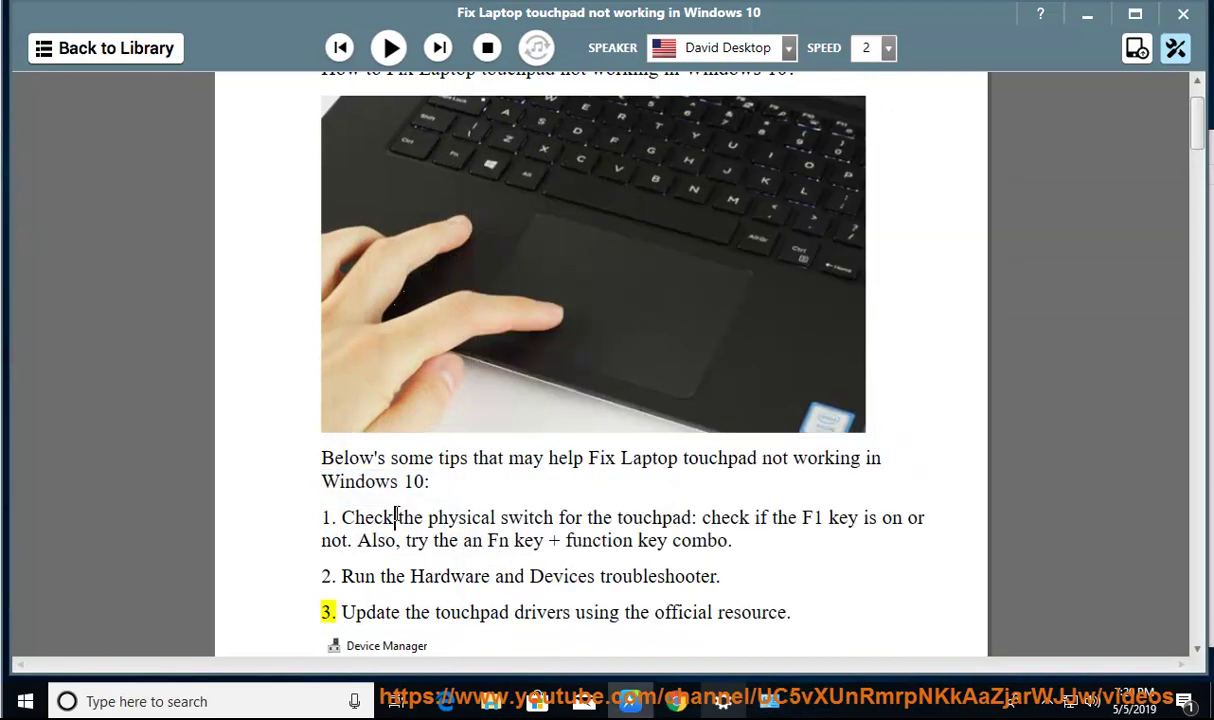
left_click(385, 50)
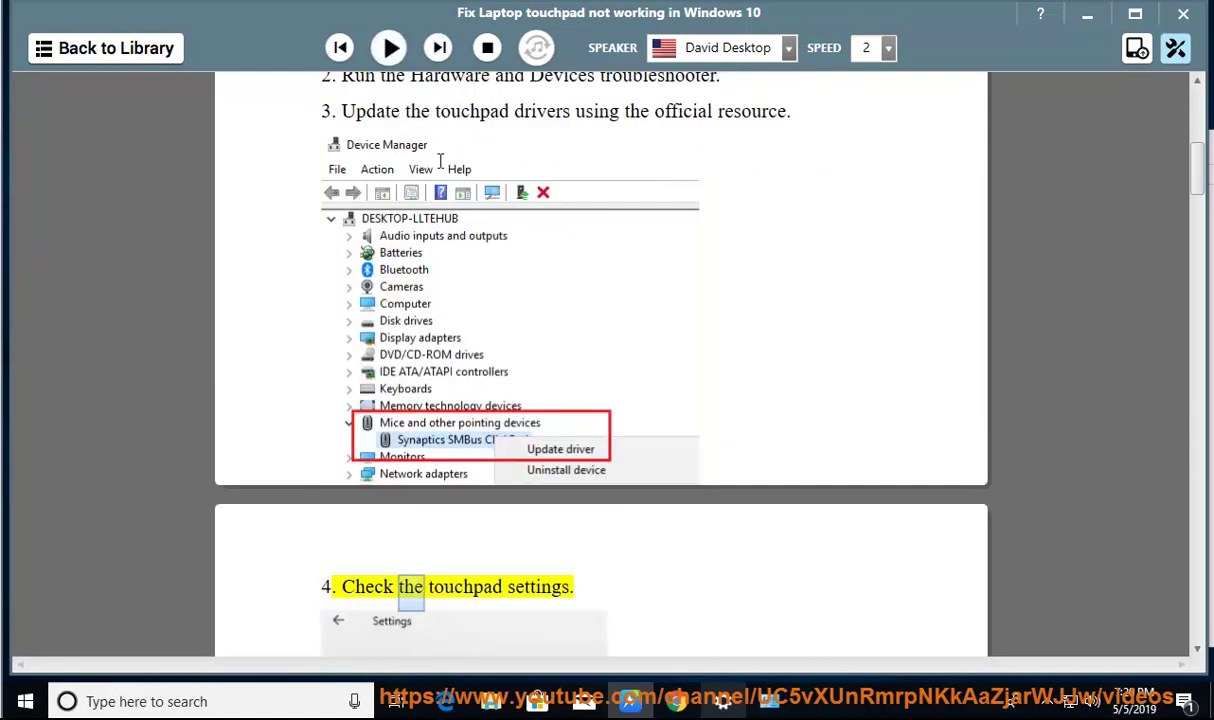
left_click(378, 50)
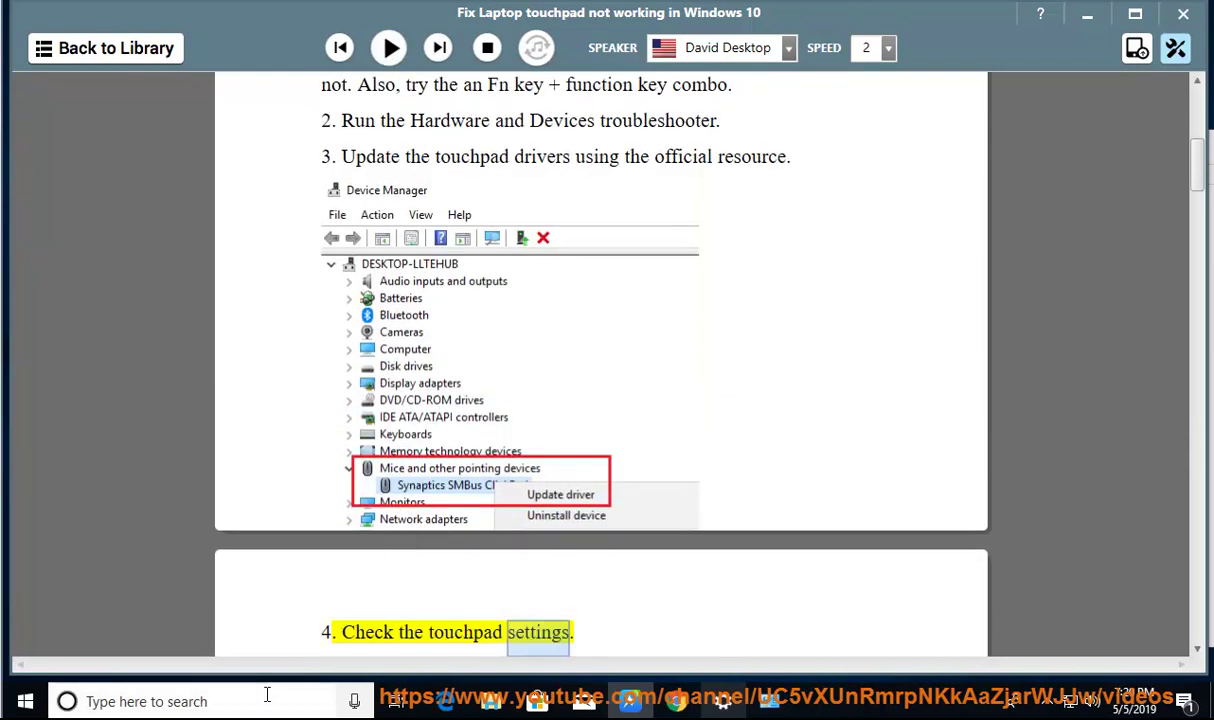
- Search 'DEV' and open Device Manager
left_click(255, 710)
type("DEV")
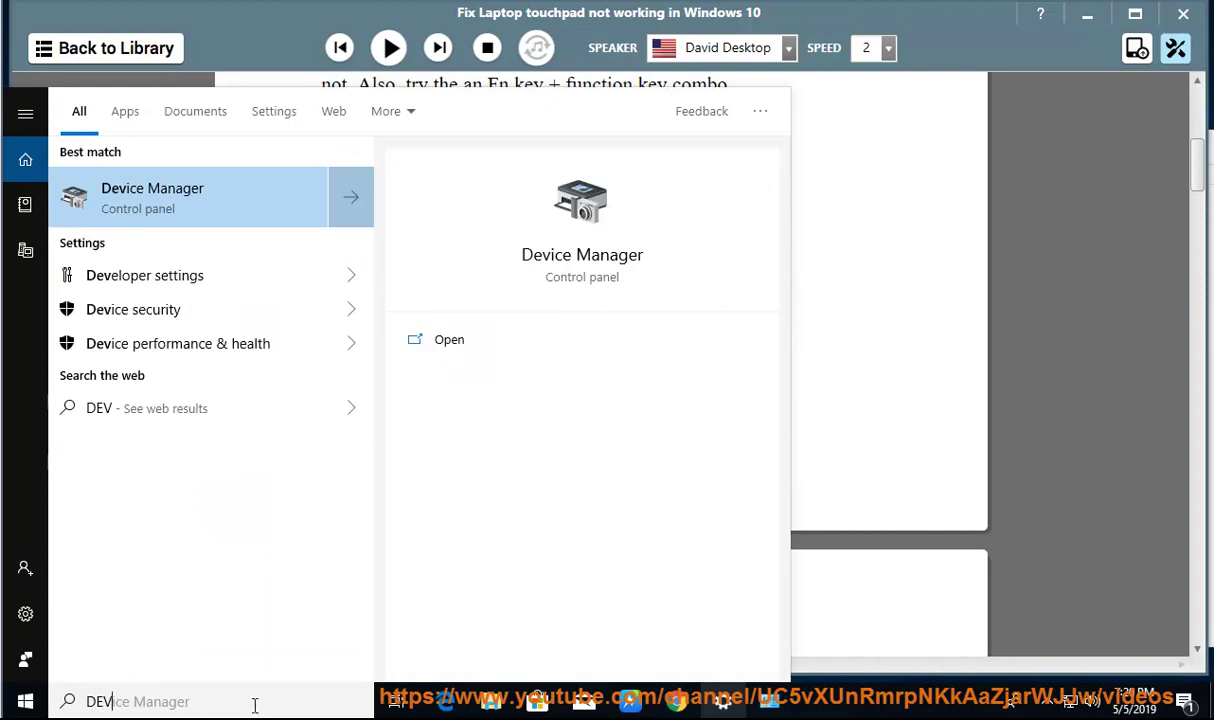
left_click(236, 208)
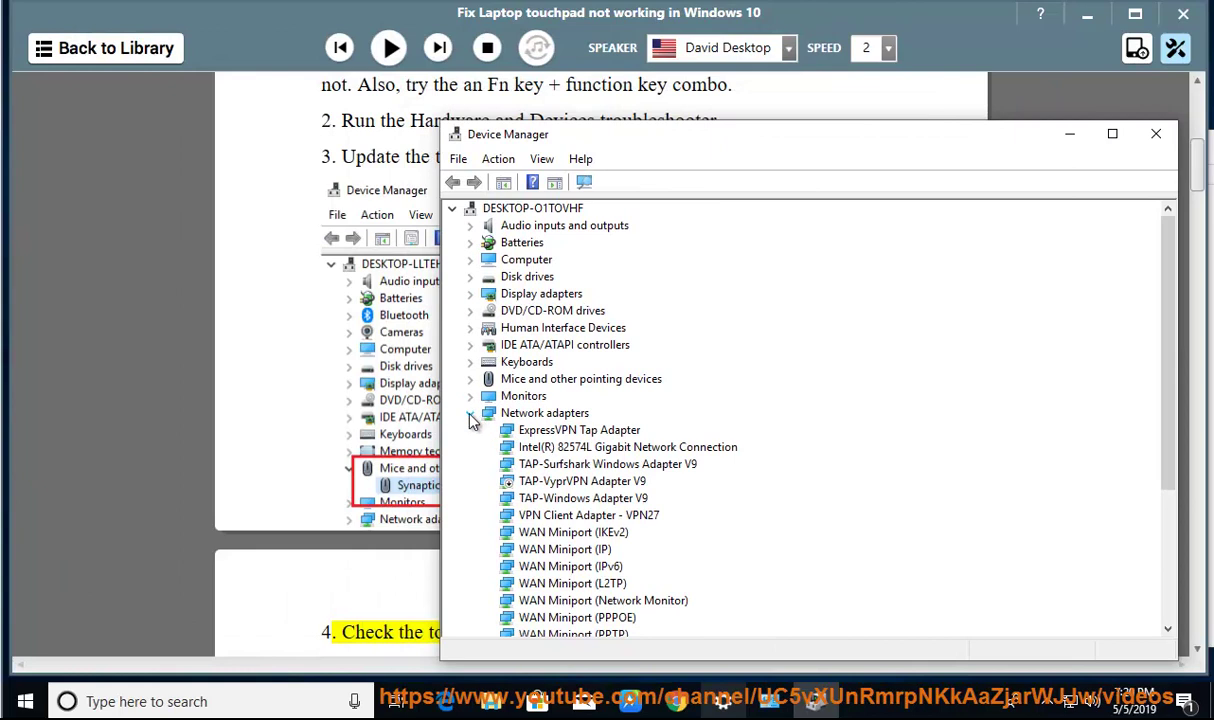
- Collapse Network adapters and Other devices, then start Update driver for Standard PS/2 Keyboard
left_click(471, 414)
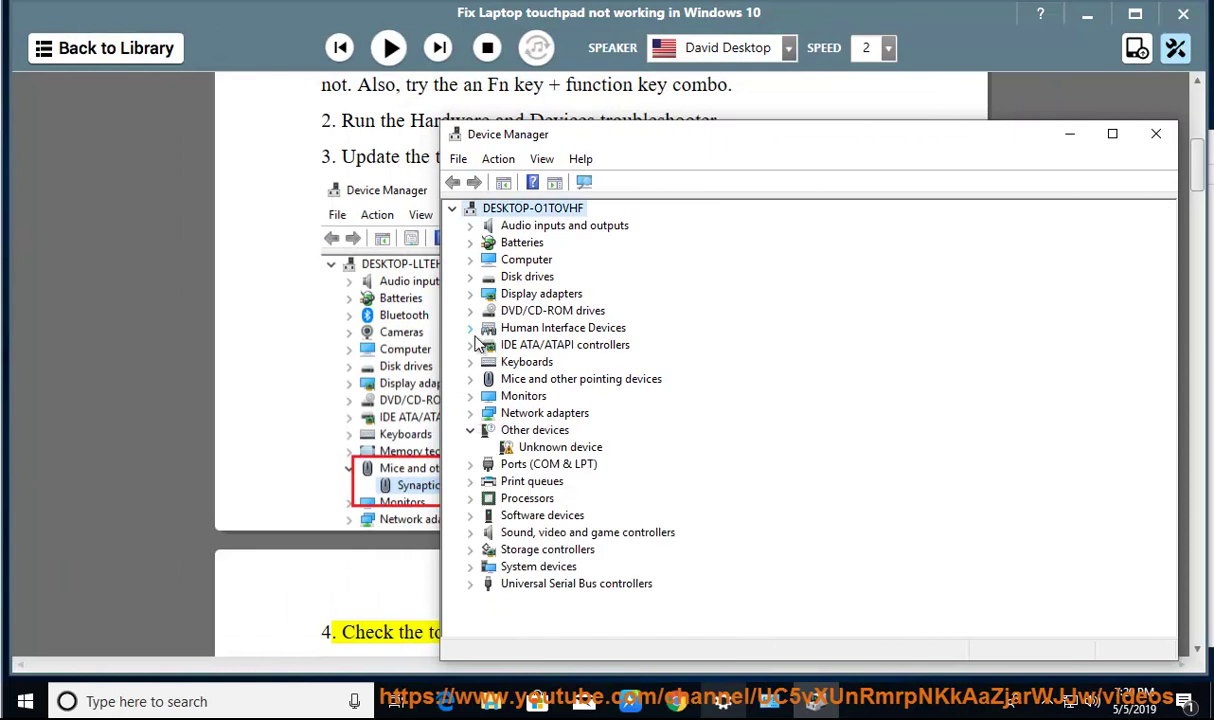
left_click(469, 430)
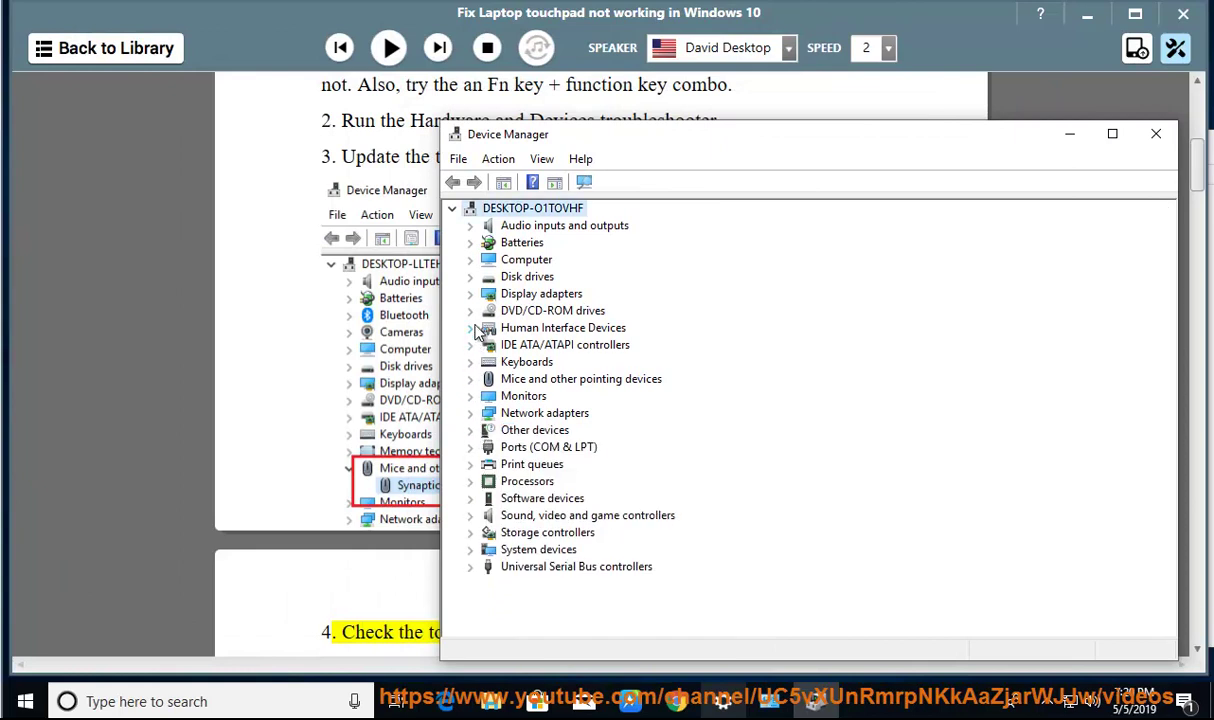
left_click(471, 362)
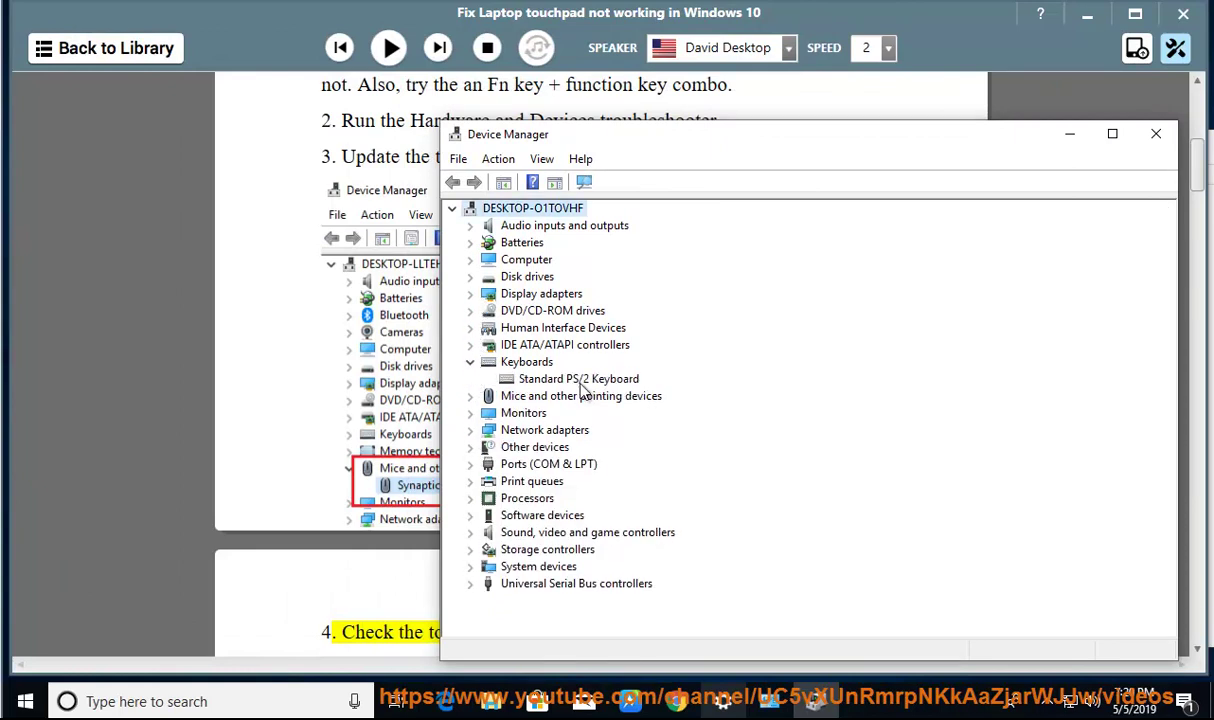
left_click(600, 380)
right_click(613, 381)
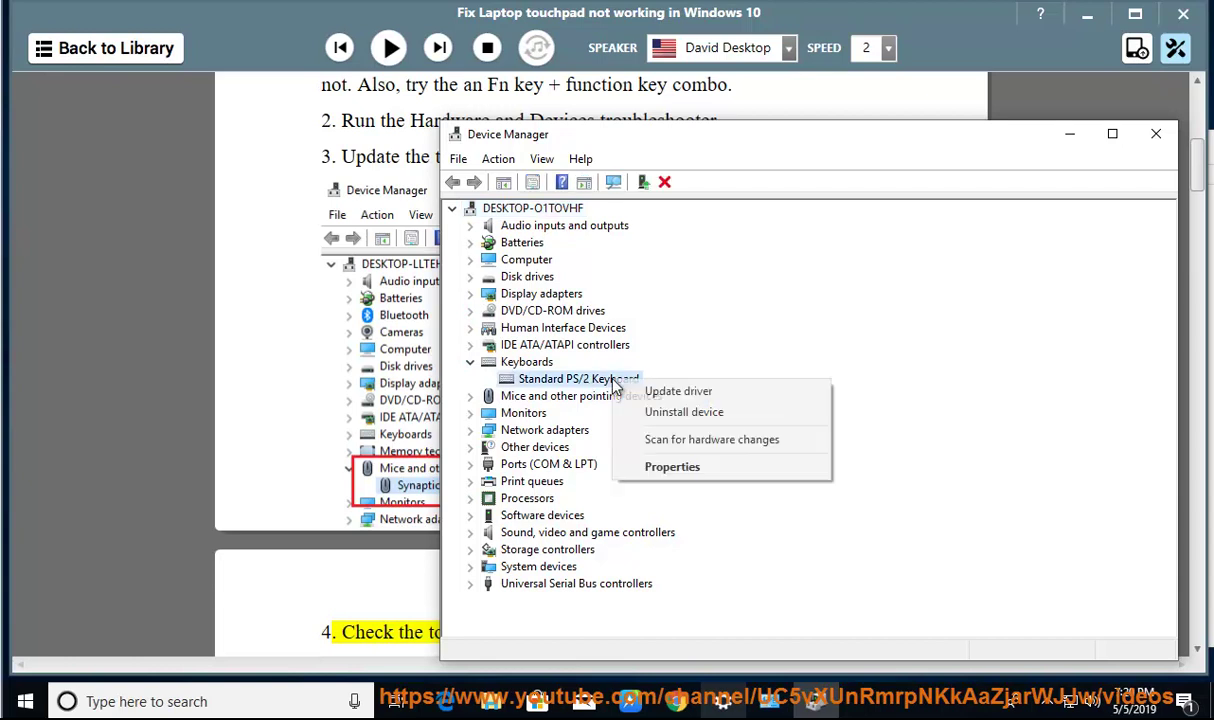
left_click(748, 392)
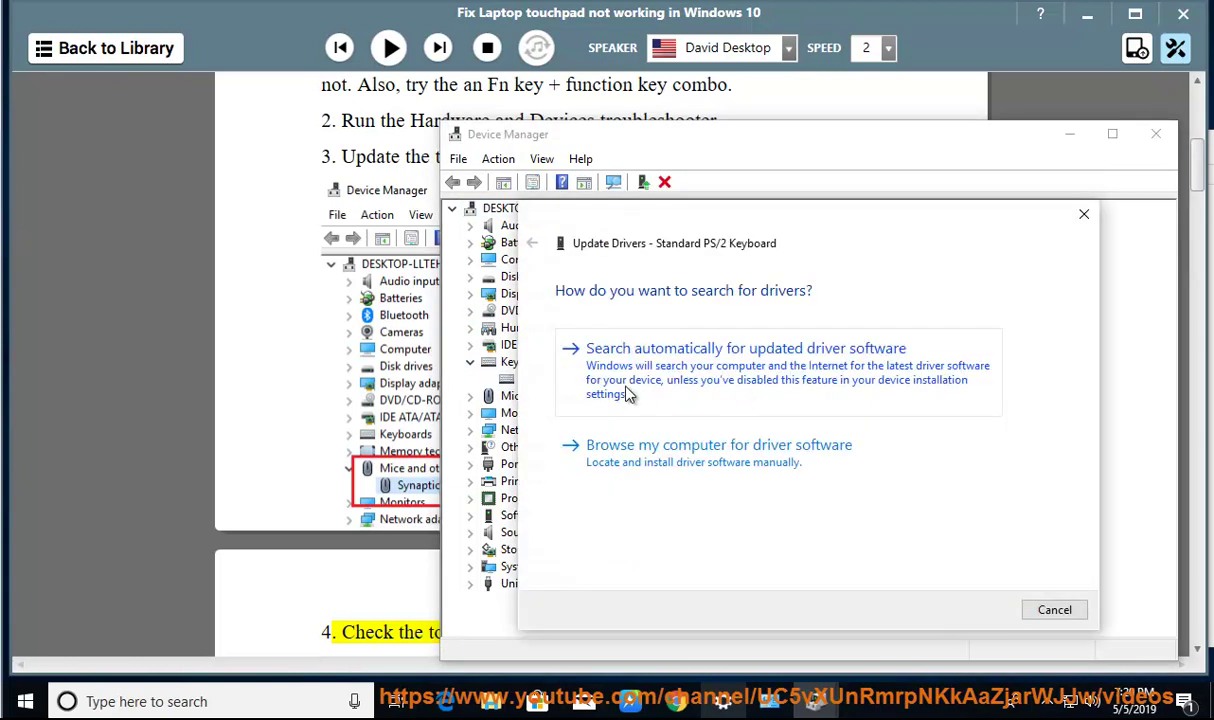
- Try automatic driver search, then browse manually and view the compatible drivers list
left_click(763, 380)
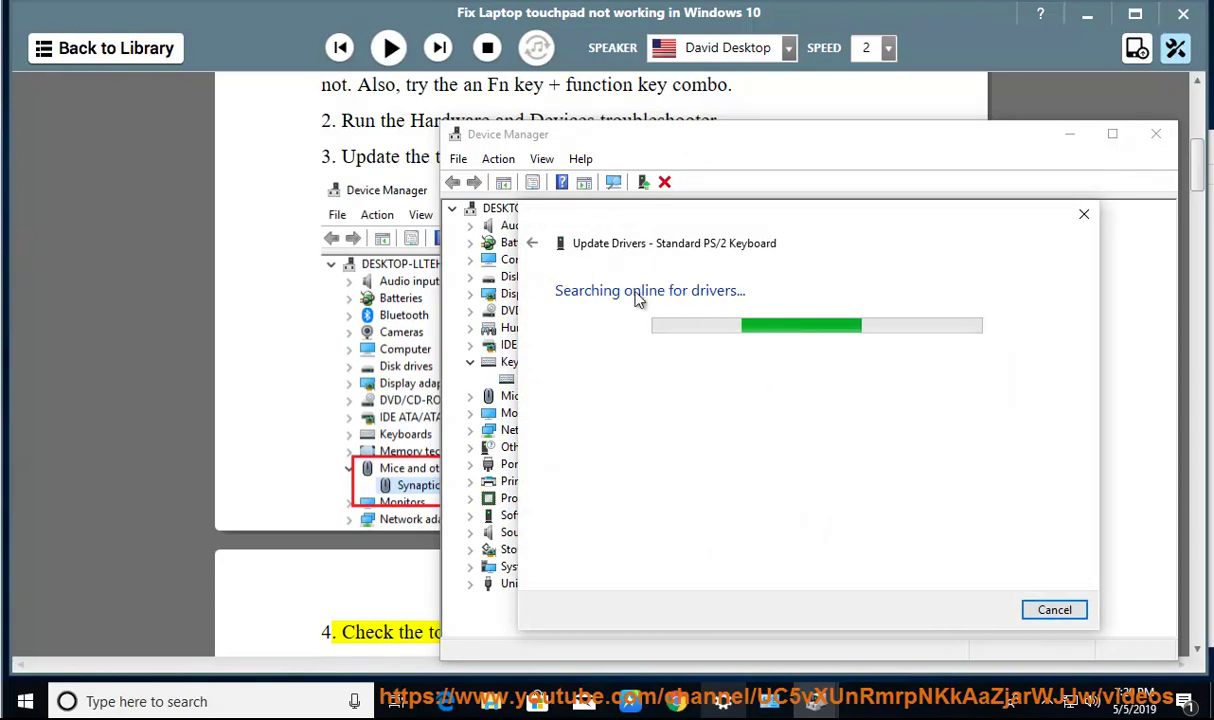
left_click(532, 243)
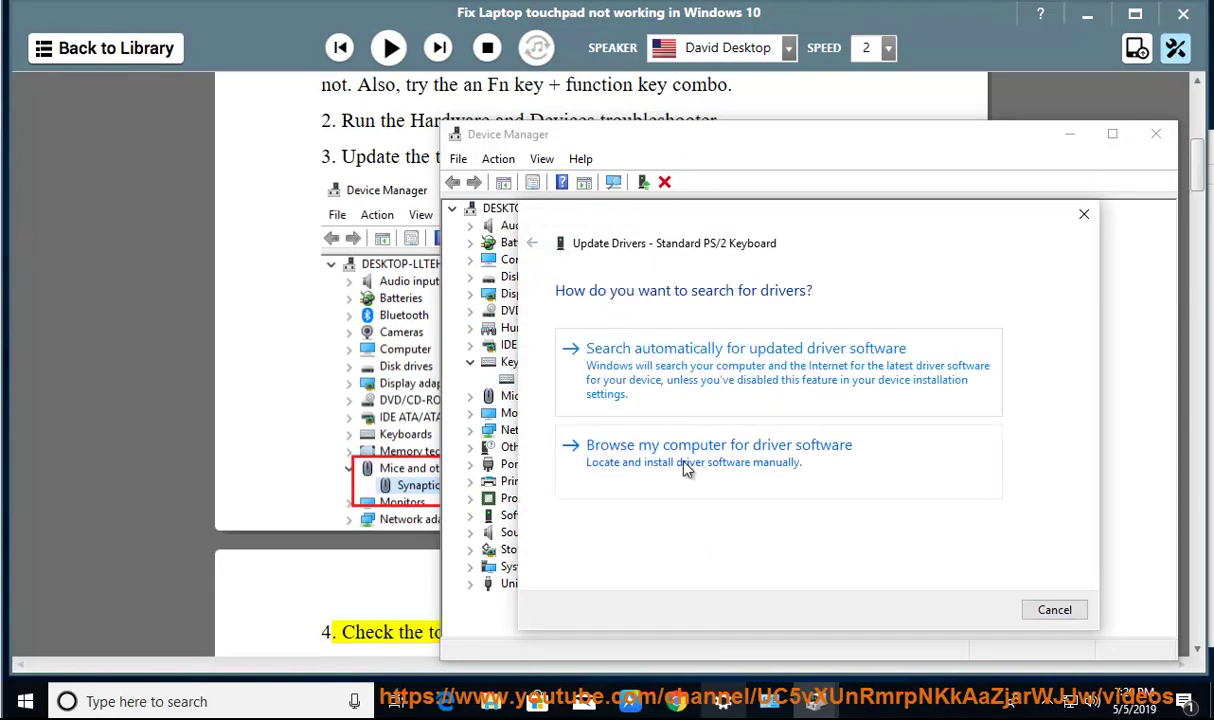
left_click(726, 466)
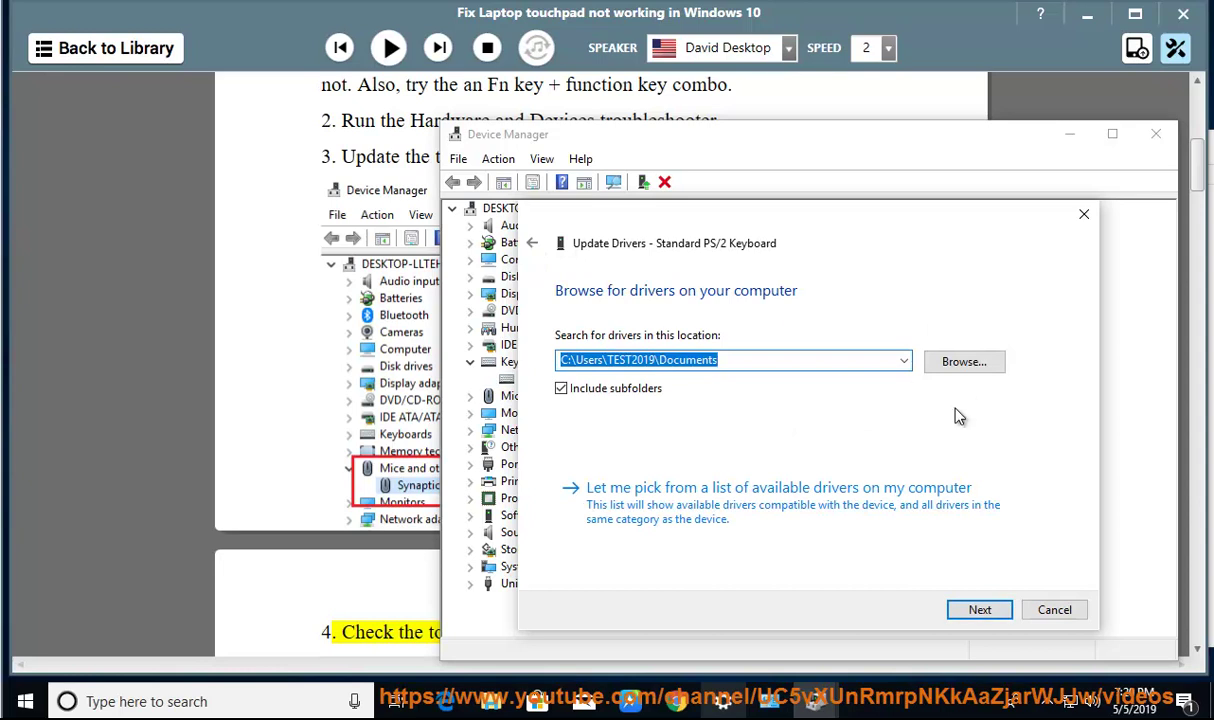
left_click(781, 480)
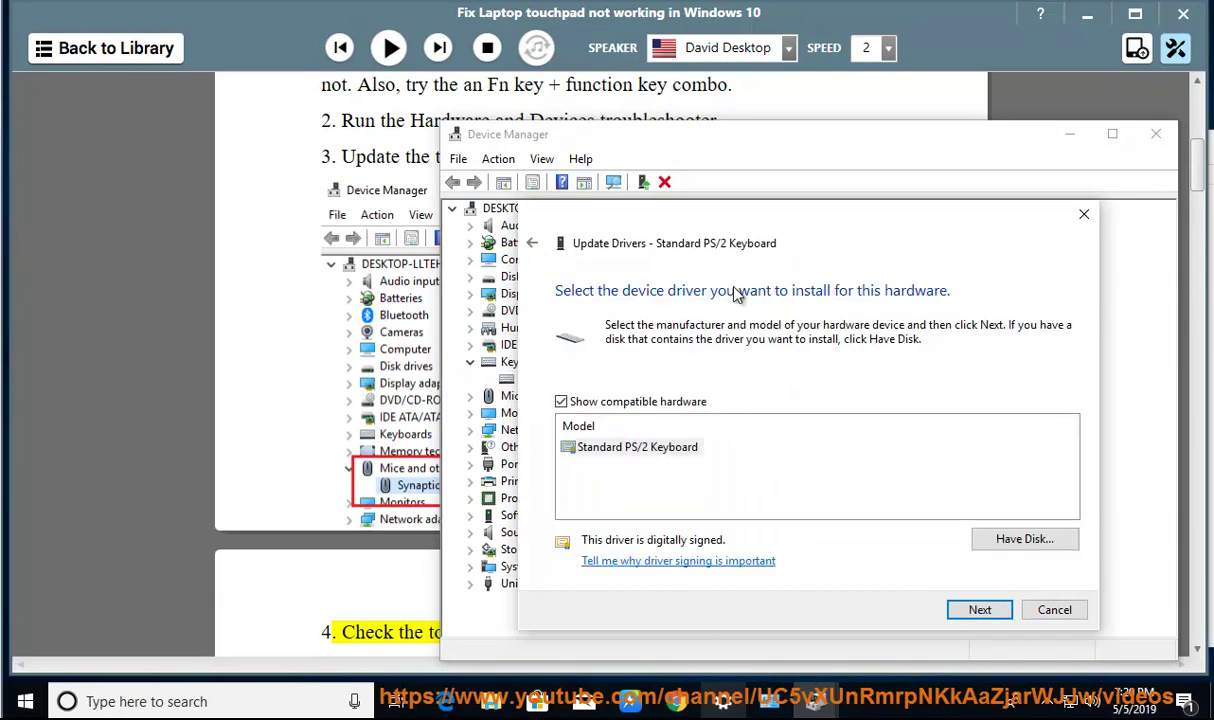
left_click(532, 243)
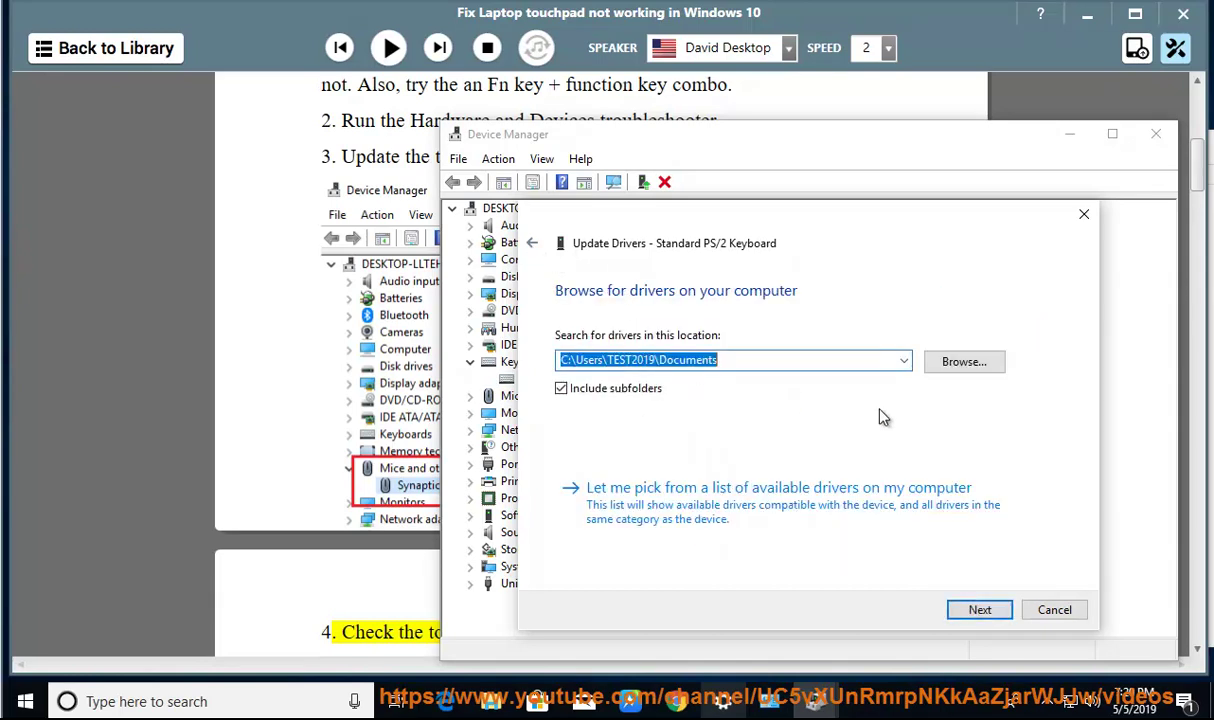
- Choose the Documents folder as driver location, then close the wizard and minimize Device Manager
left_click(958, 366)
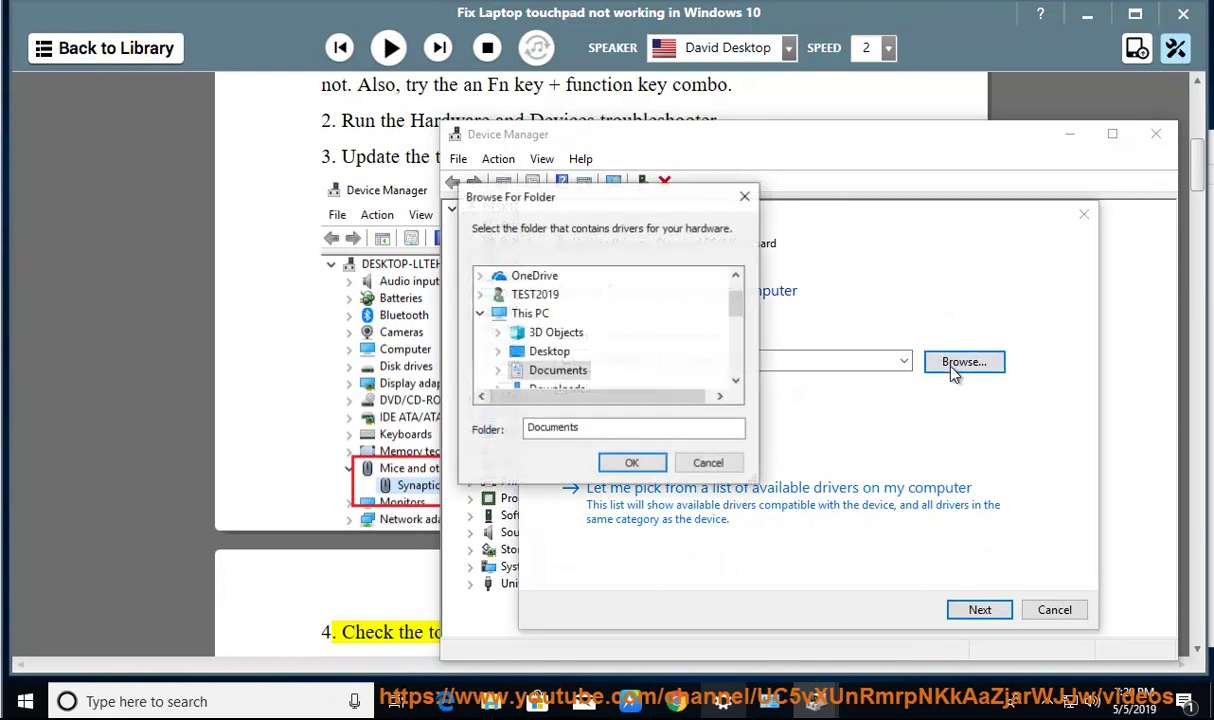
left_click(632, 463)
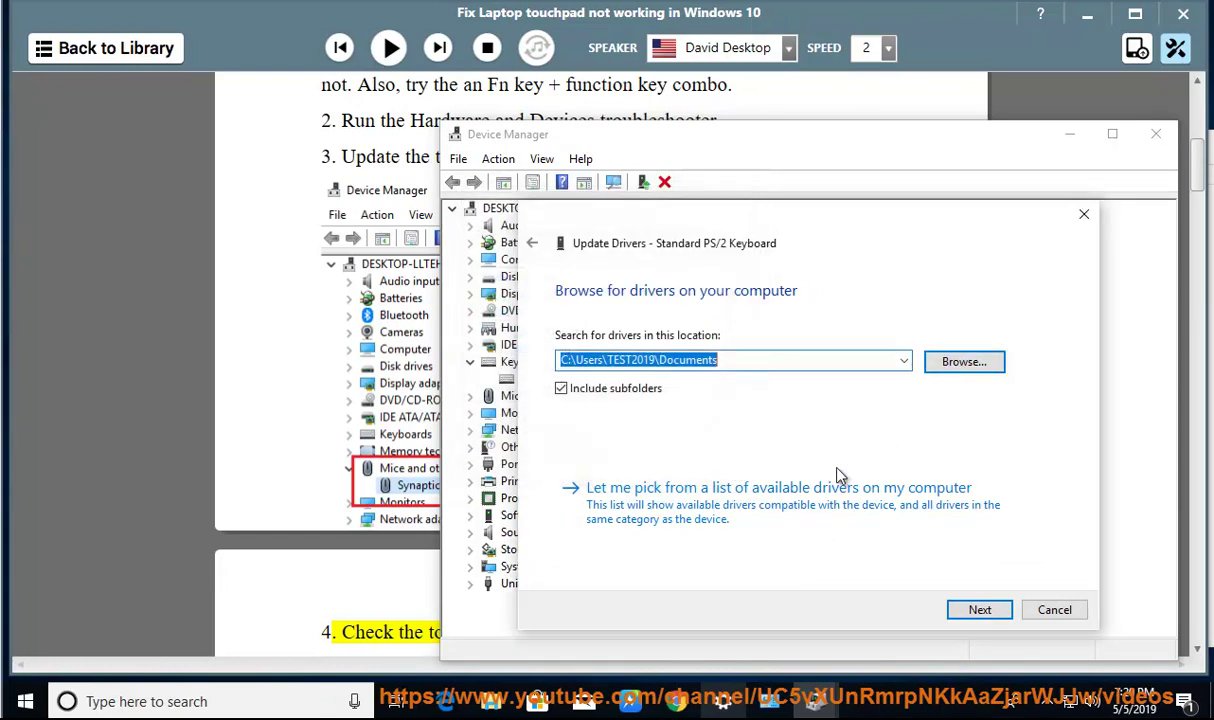
left_click(1084, 214)
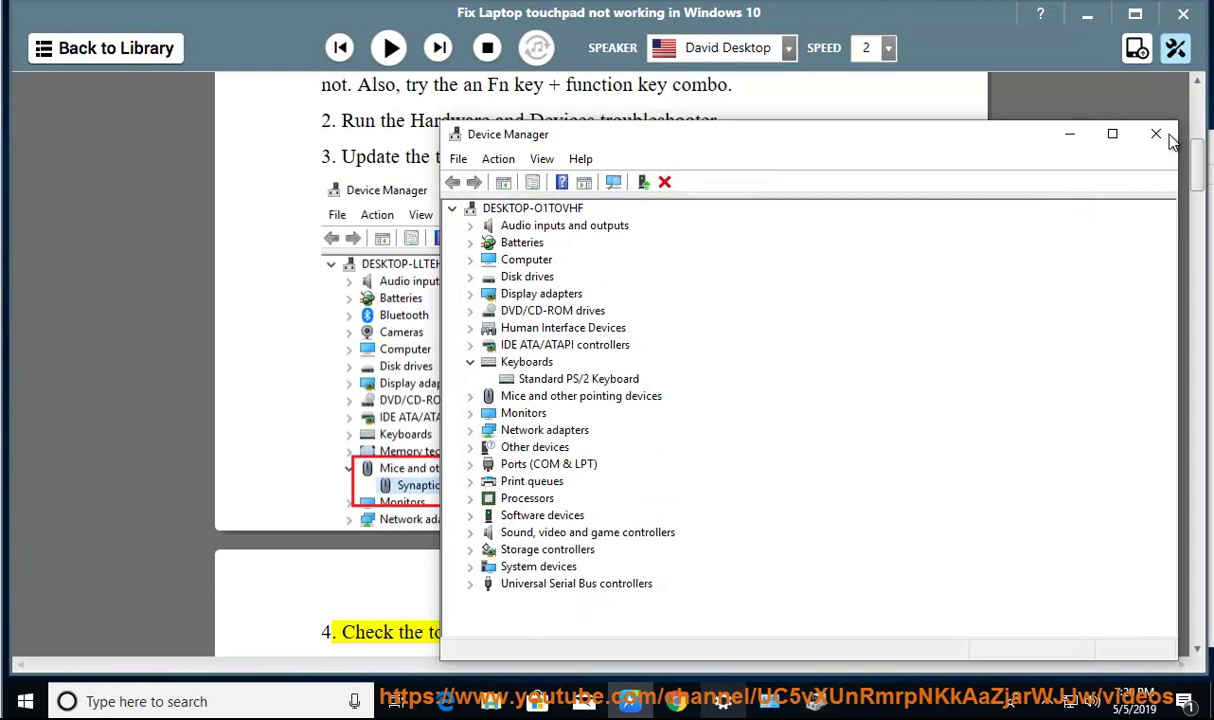
left_click(1069, 133)
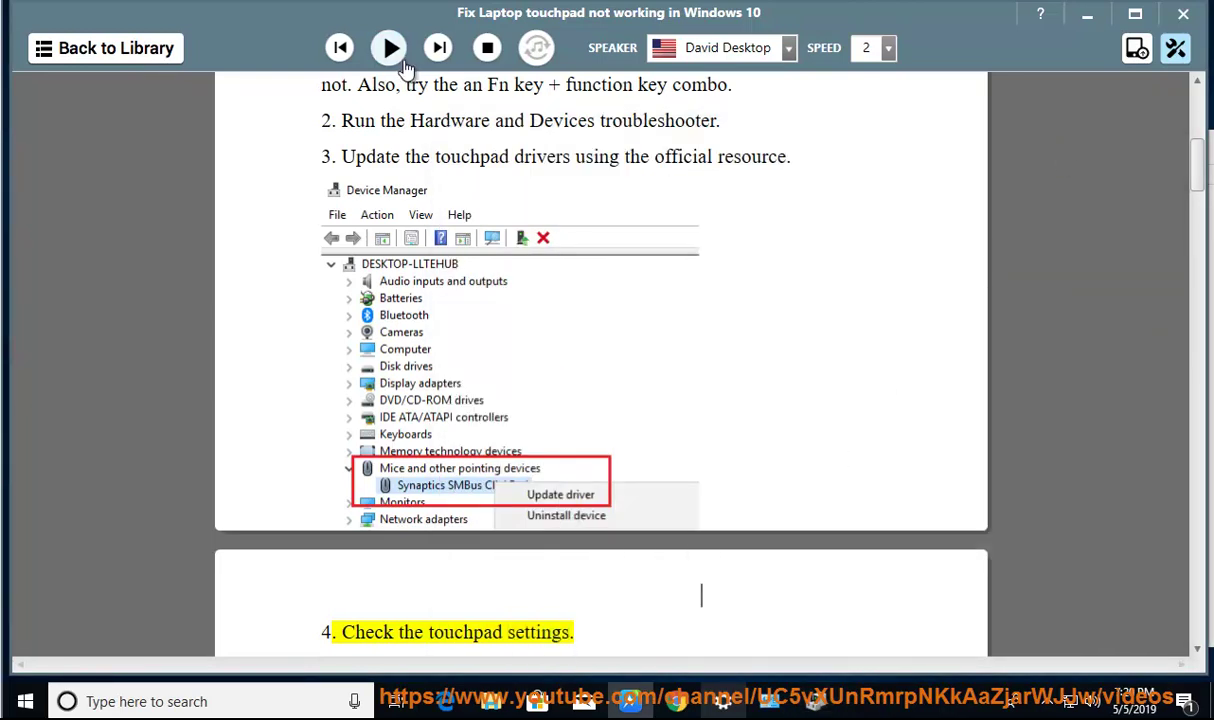
- Briefly read the article aloud, pause, and scroll back up to the touchpad settings tip
left_click(403, 62)
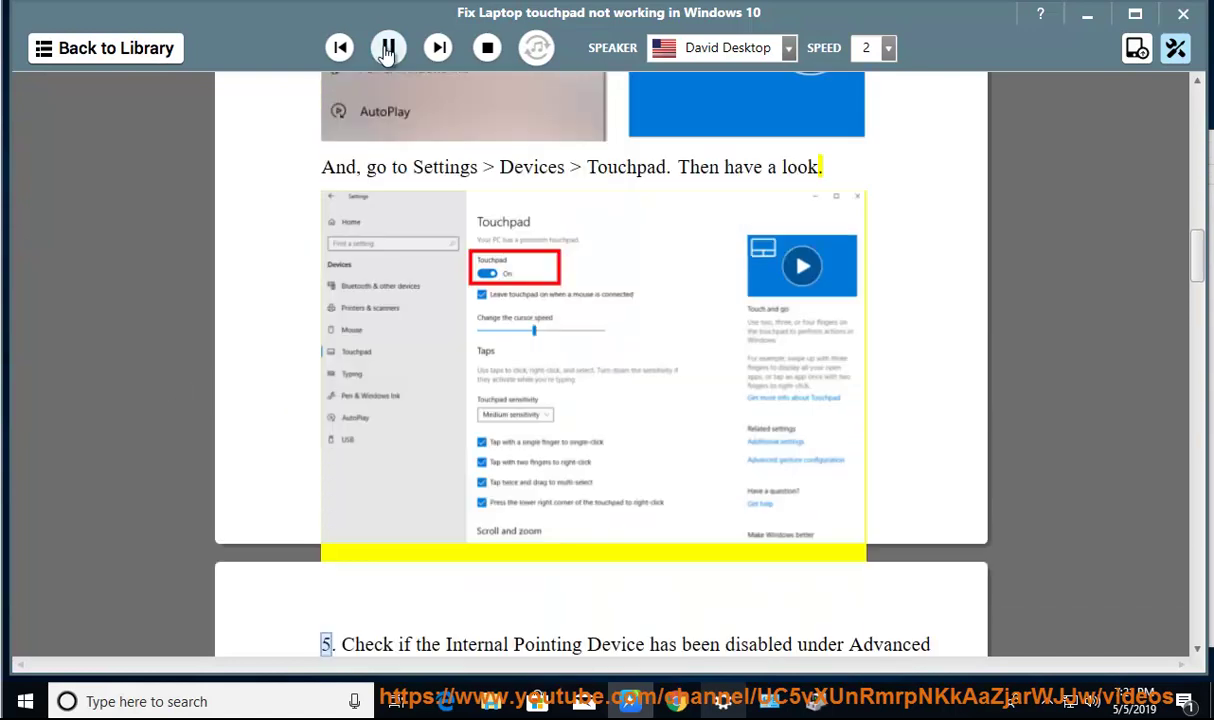
left_click(387, 48)
scroll(822, 469, "up", 3)
scroll(416, 411, "up", 1)
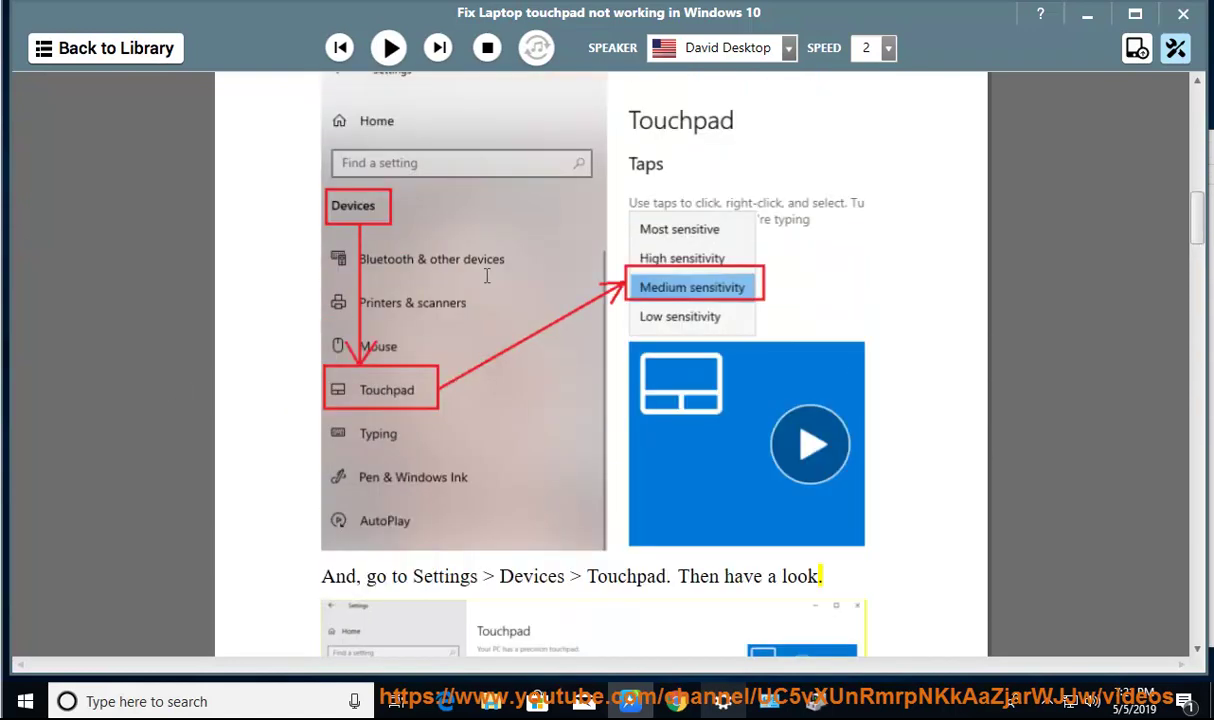
- Search Settings for 'TOUH' to open the Devices > Mouse page, then return to the article
left_click(722, 701)
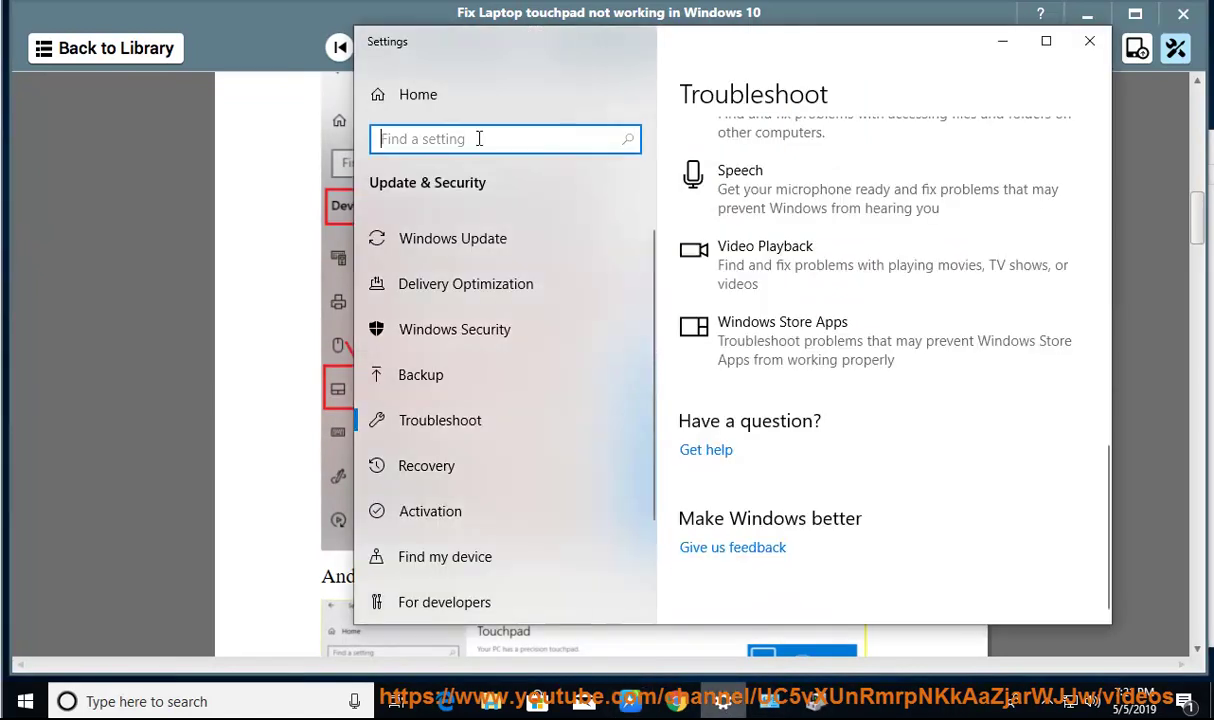
left_click(413, 99)
left_click_drag(560, 55, 844, 158)
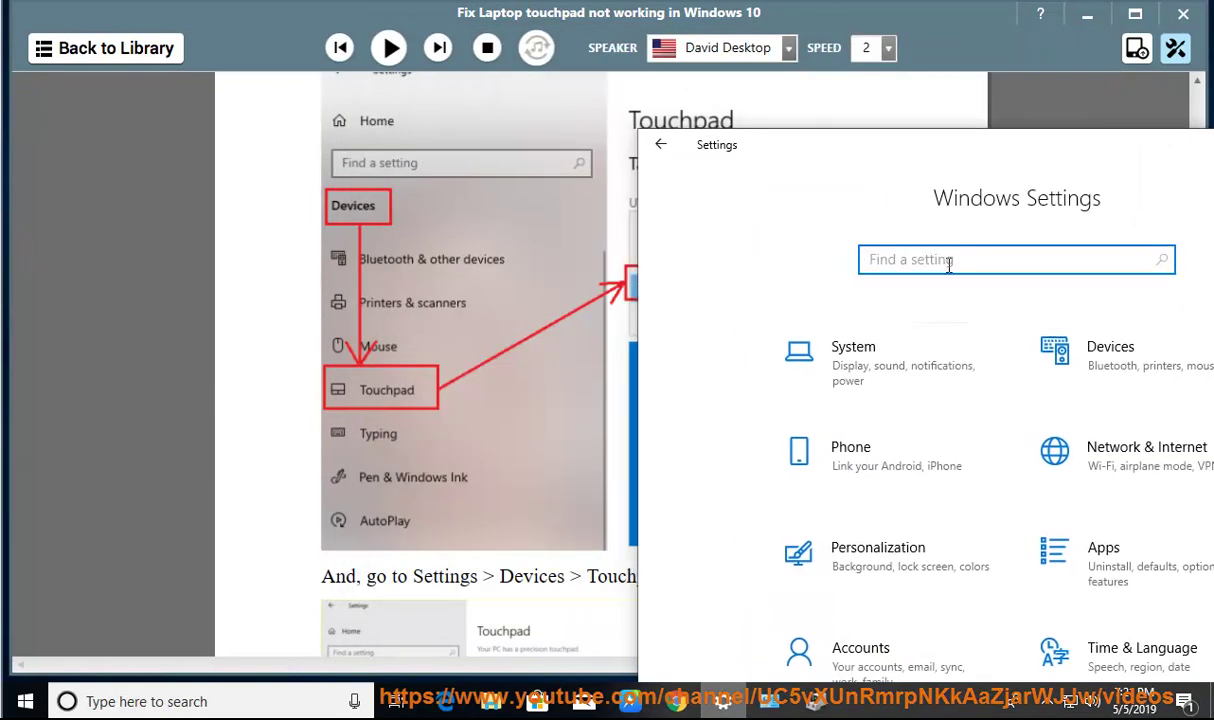
type("TOU")
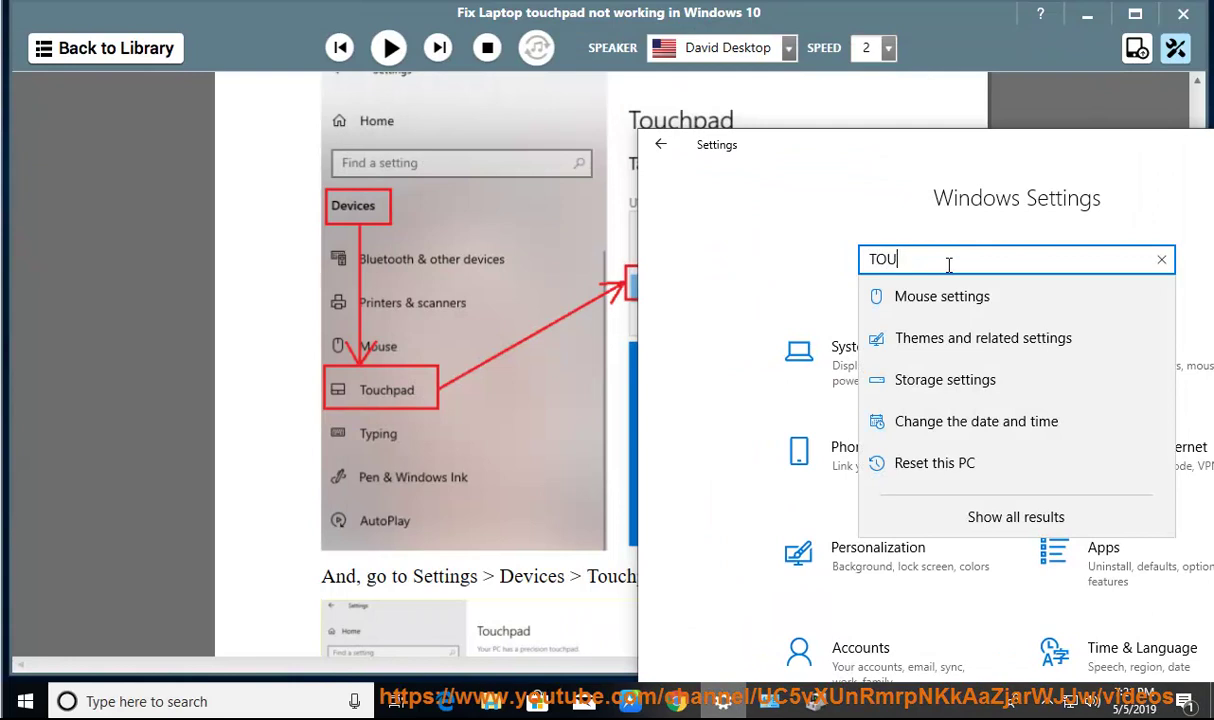
type("CH")
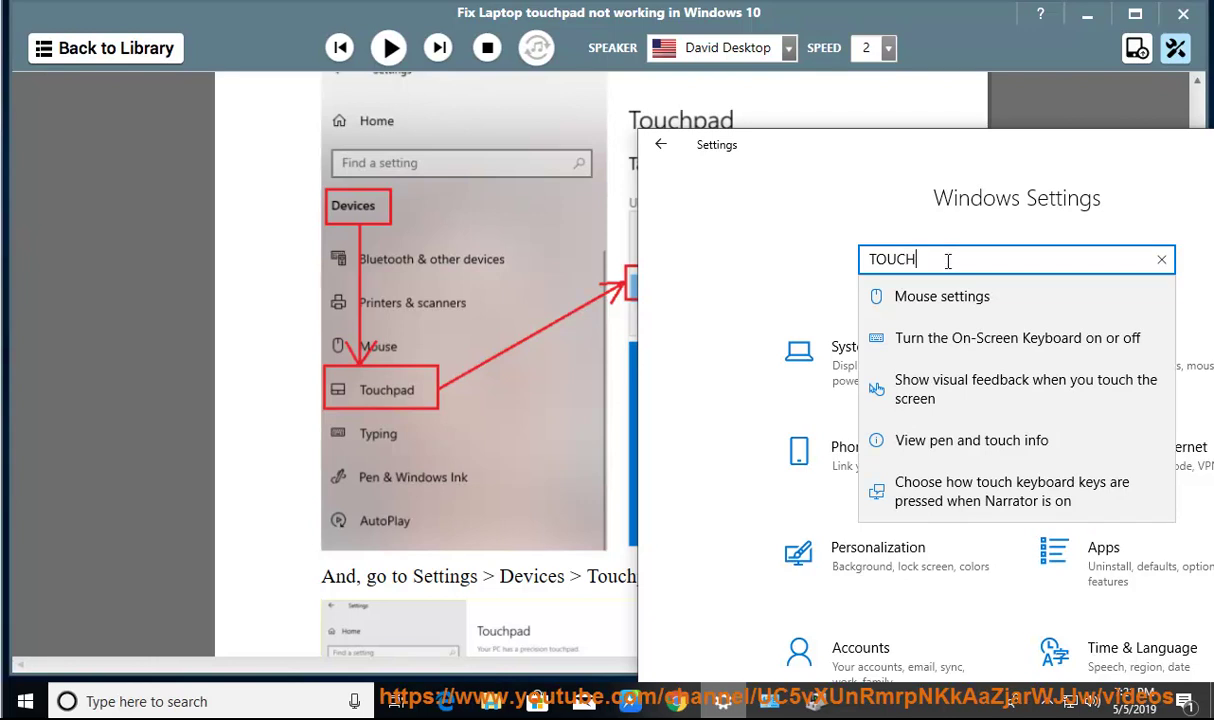
left_click(946, 300)
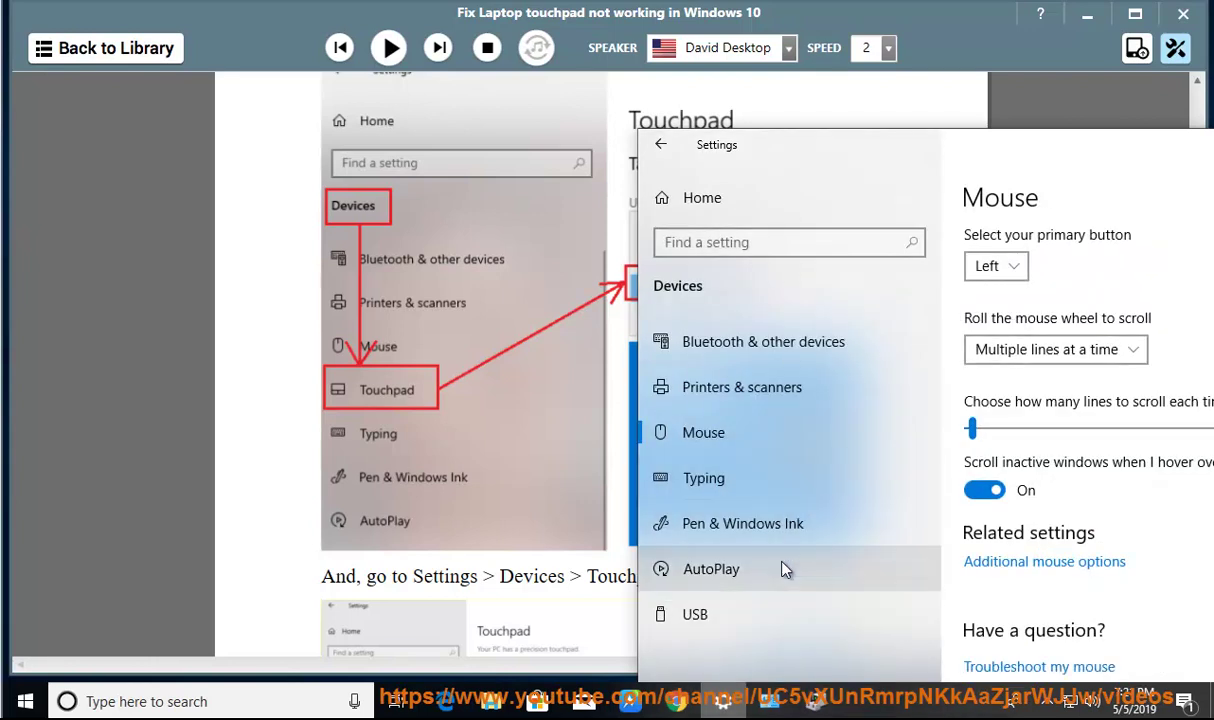
left_click(475, 577)
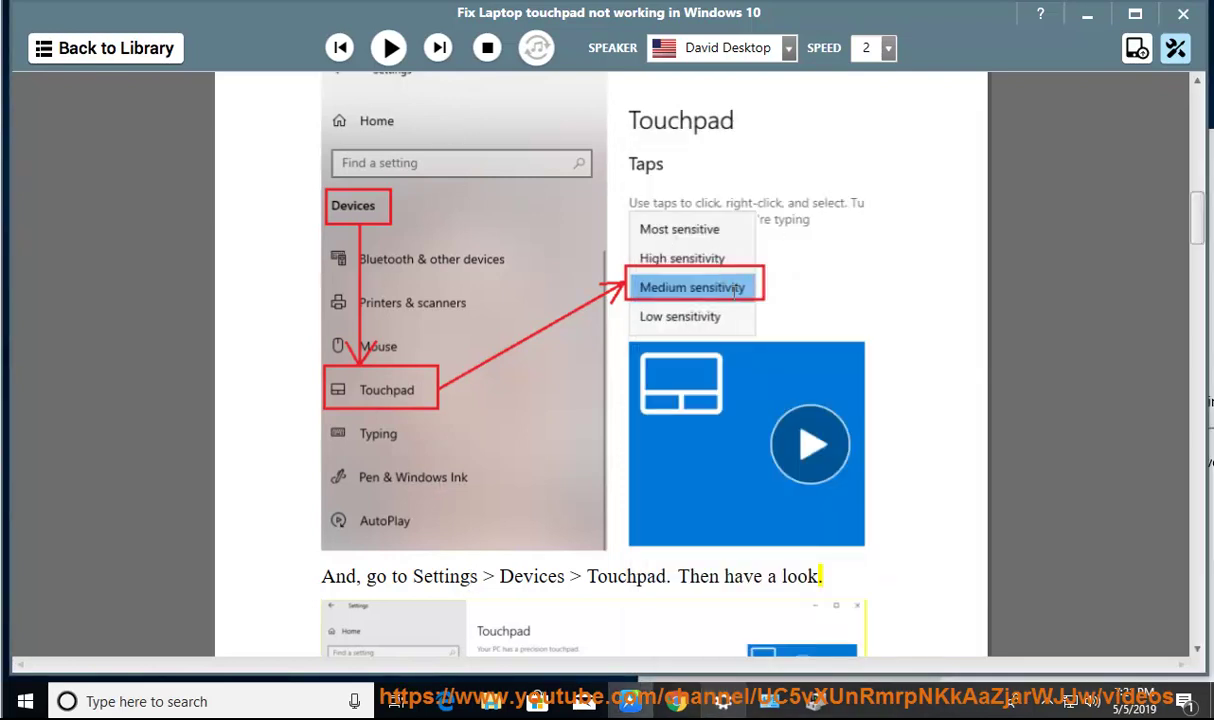
- Scroll down and read the BIOS and Tablet PC Input Service tips aloud, pausing at tip 7
scroll(803, 503, "down", 2)
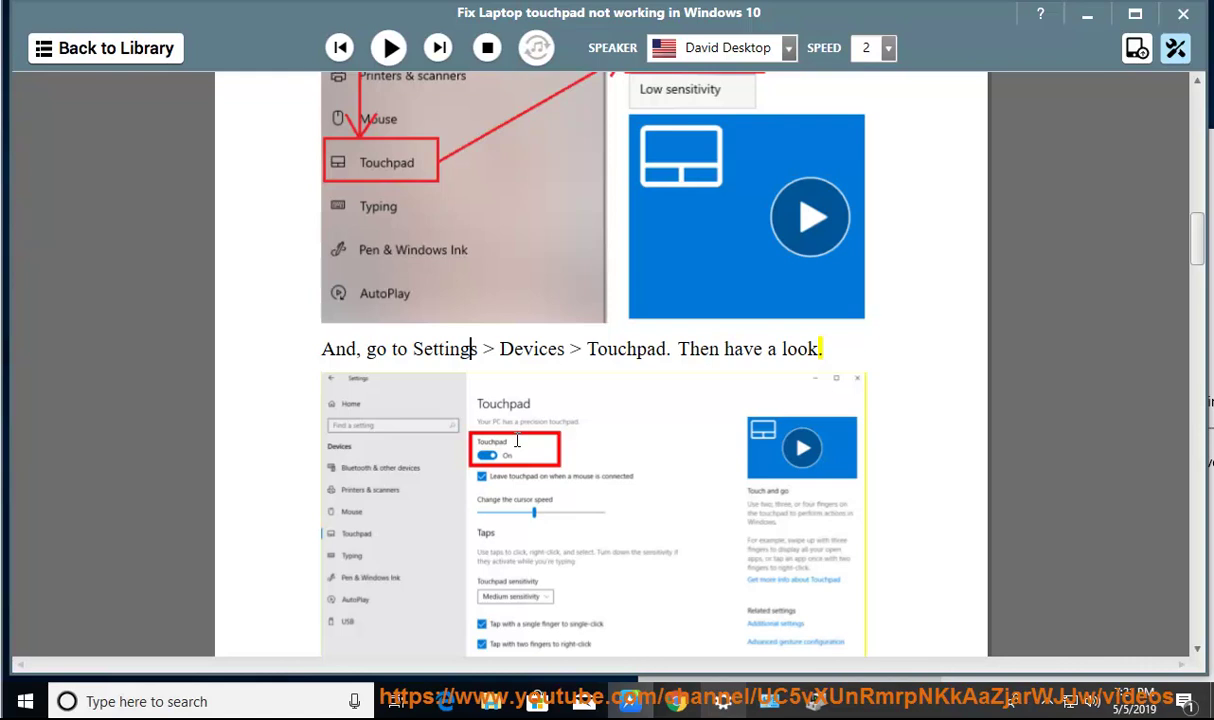
scroll(529, 452, "down", 2)
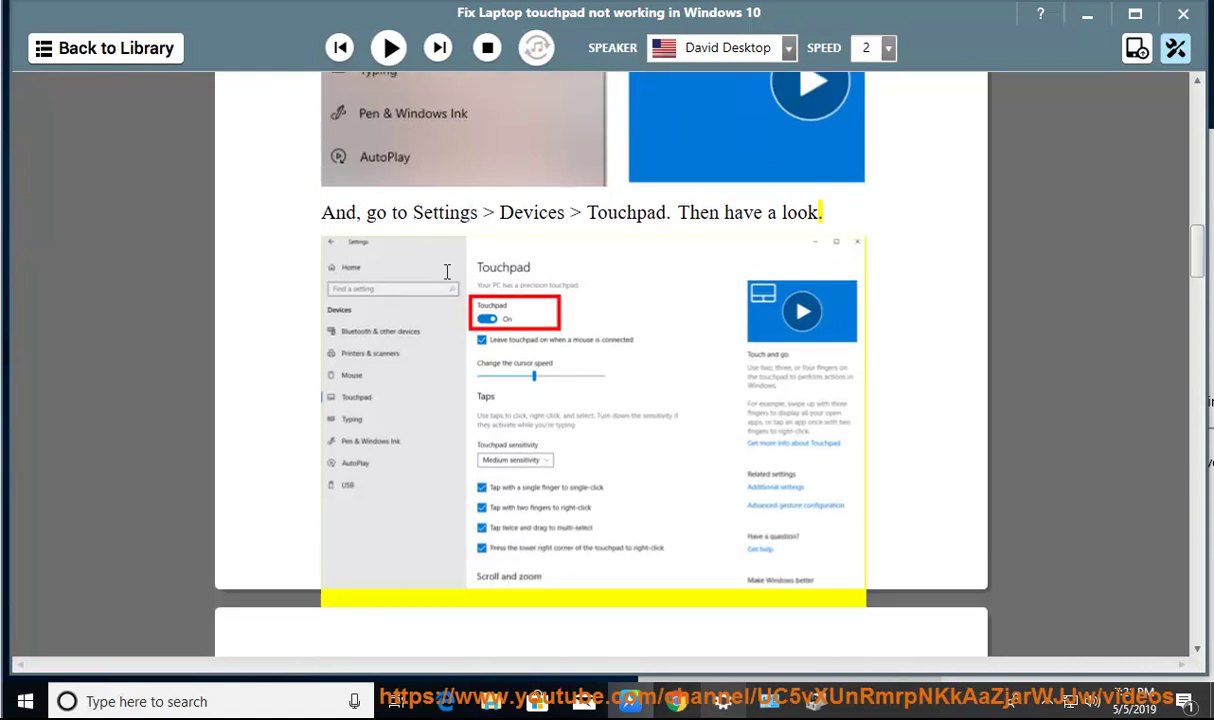
left_click(390, 50)
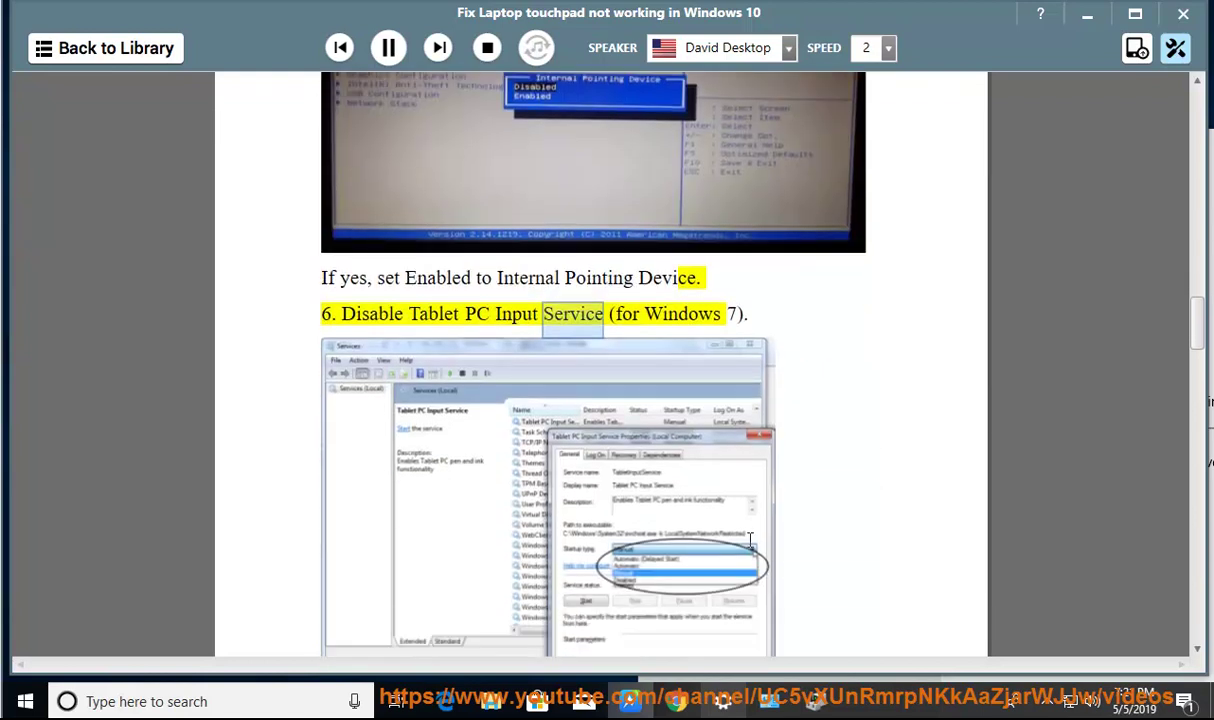
left_click(388, 47)
- Open Task Manager's Services tab and jump to the running TabletInputService, then return to the article
right_click(878, 701)
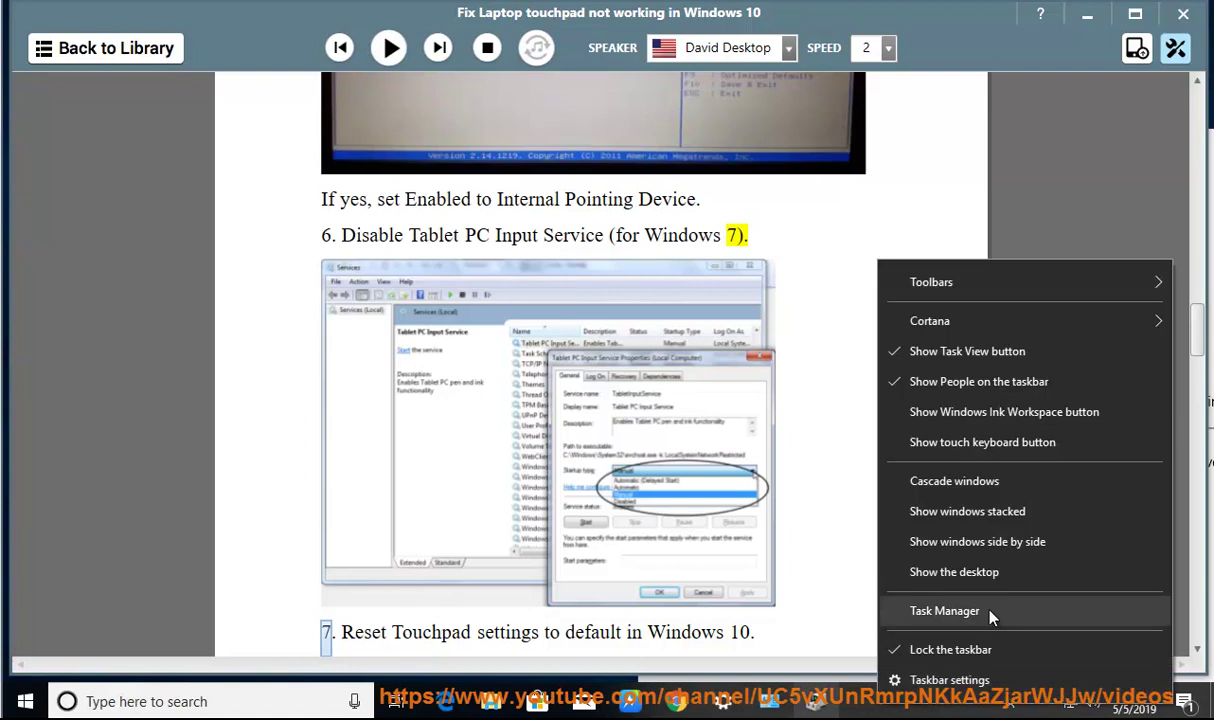
left_click(990, 617)
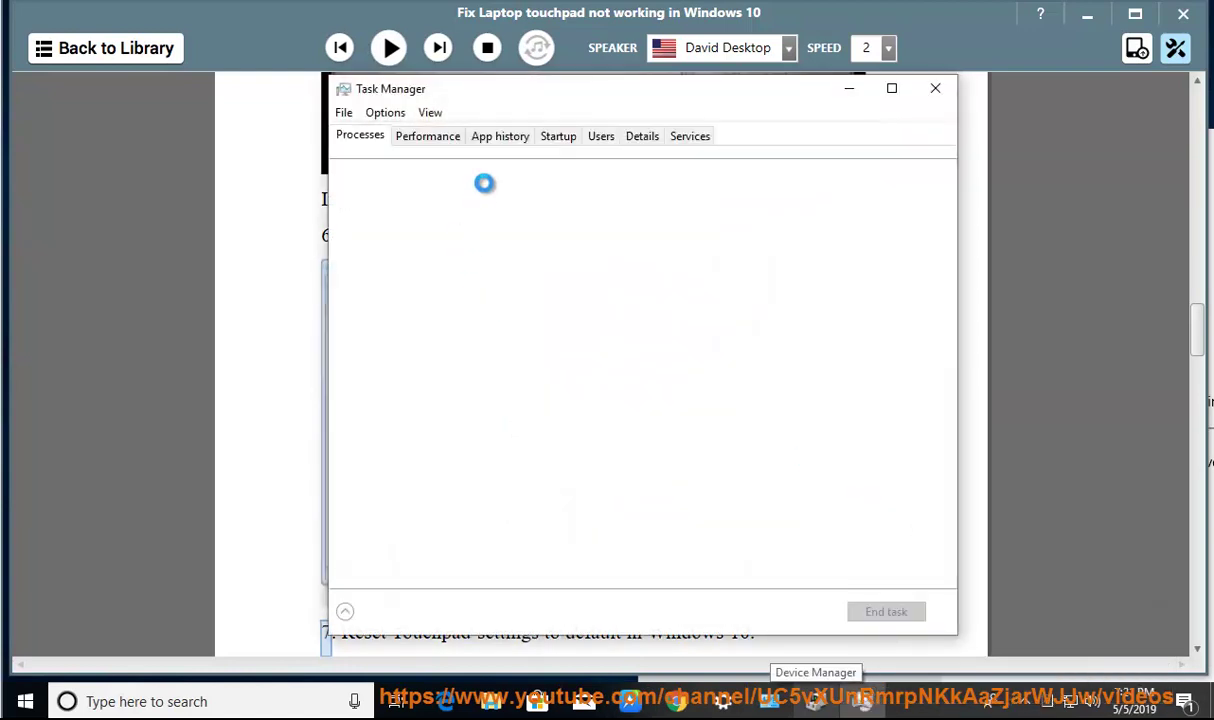
left_click(690, 136)
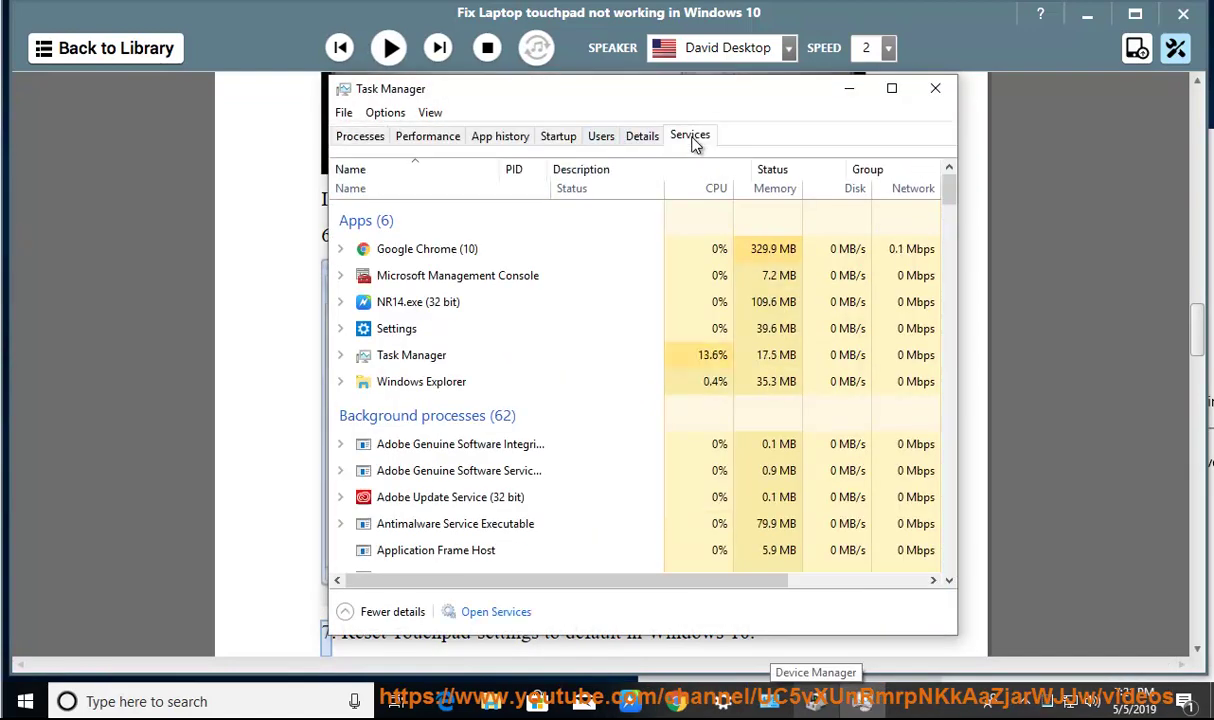
left_click_drag(641, 104, 957, 273)
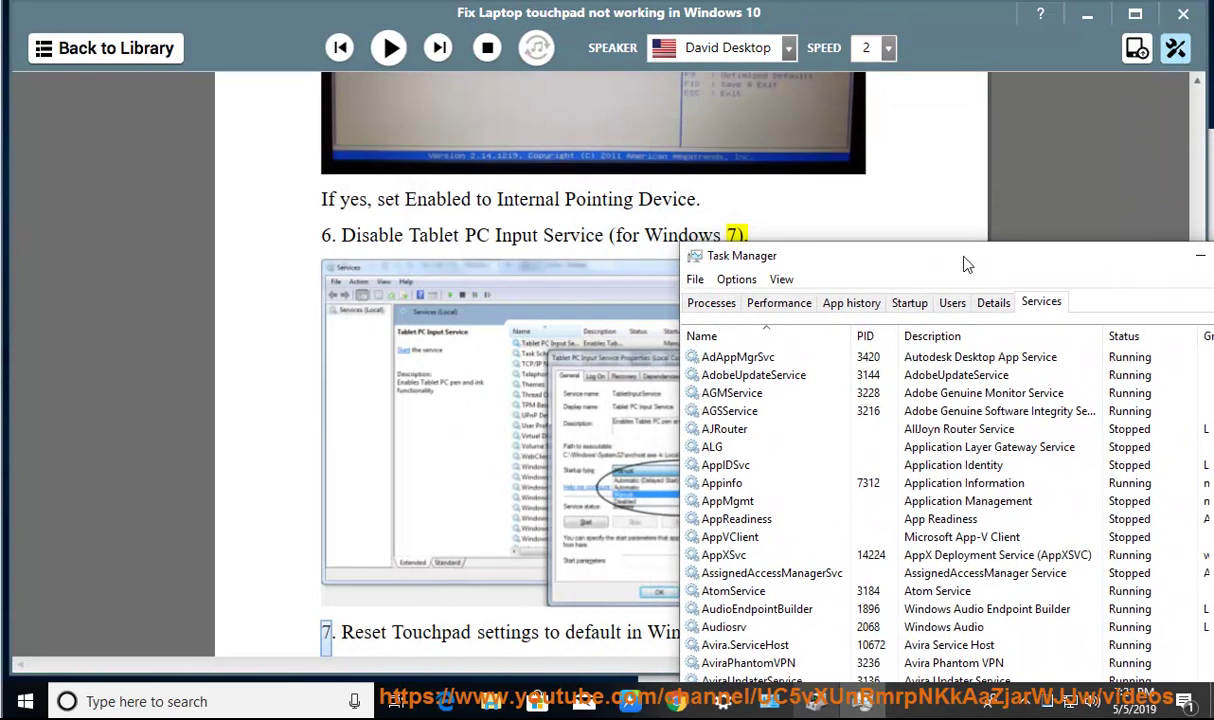
left_click(735, 520)
key("t")
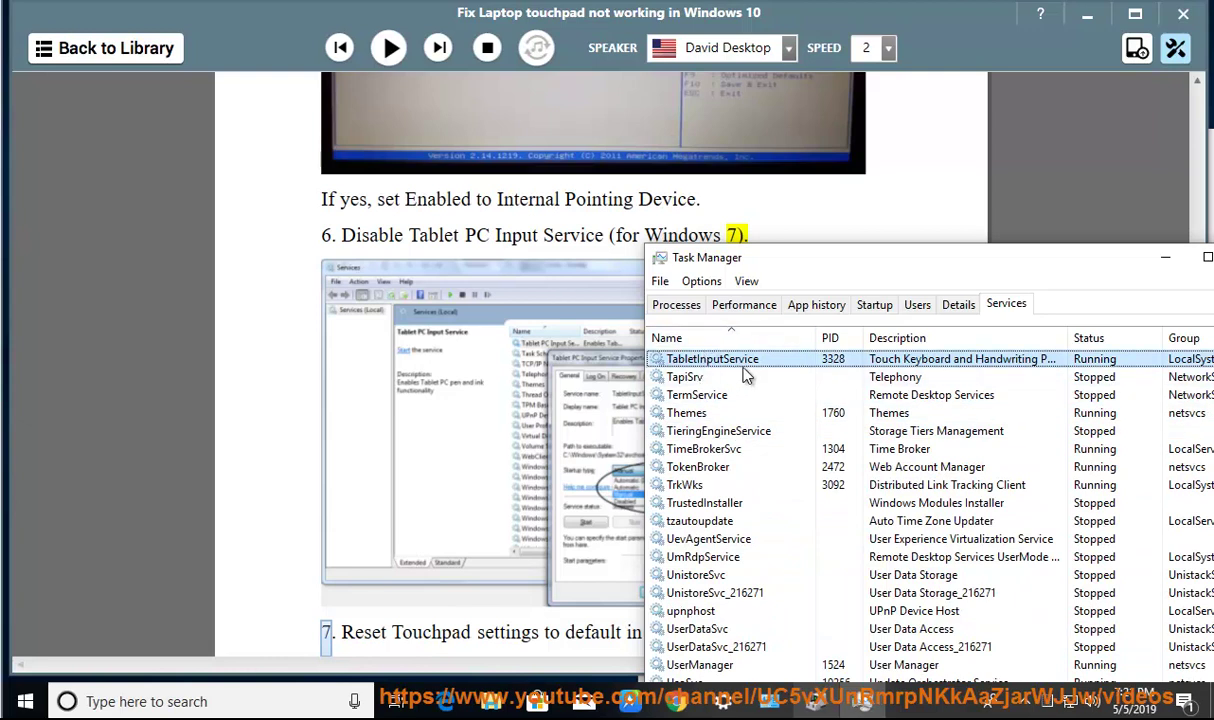
left_click(536, 249)
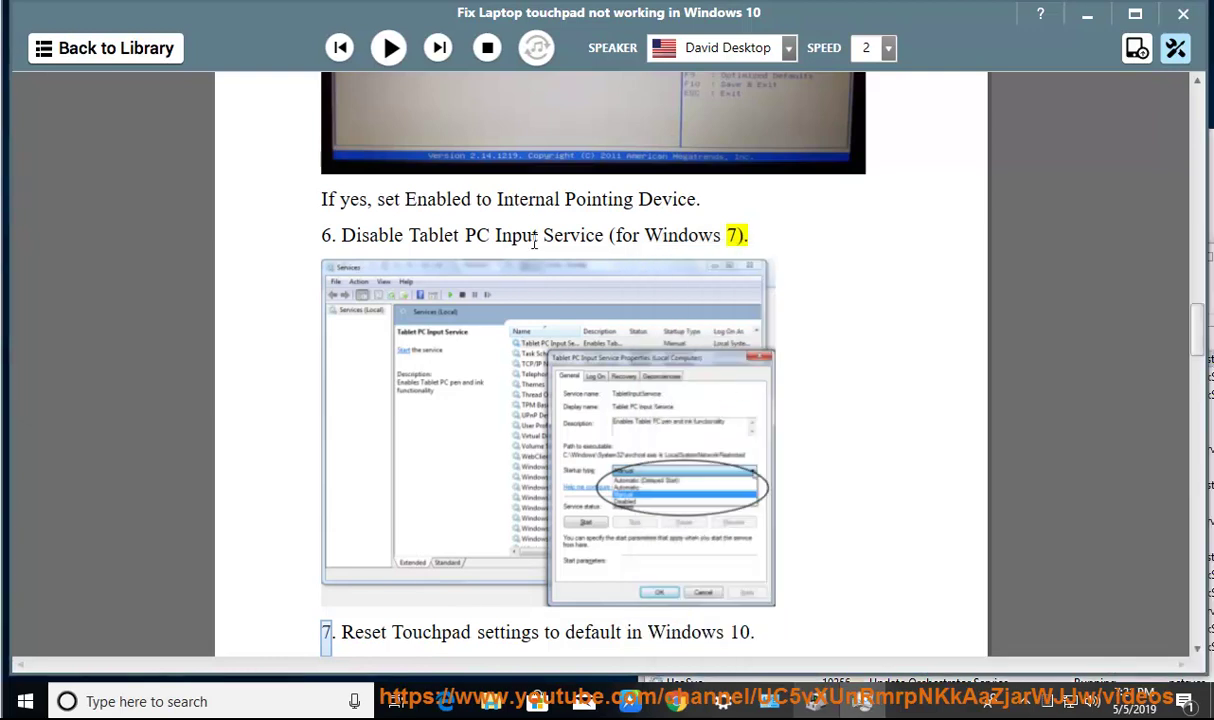
- Resume reading tips 8–11 aloud while opening and dismissing the tray's Safely Remove Hardware list
double_click(388, 244)
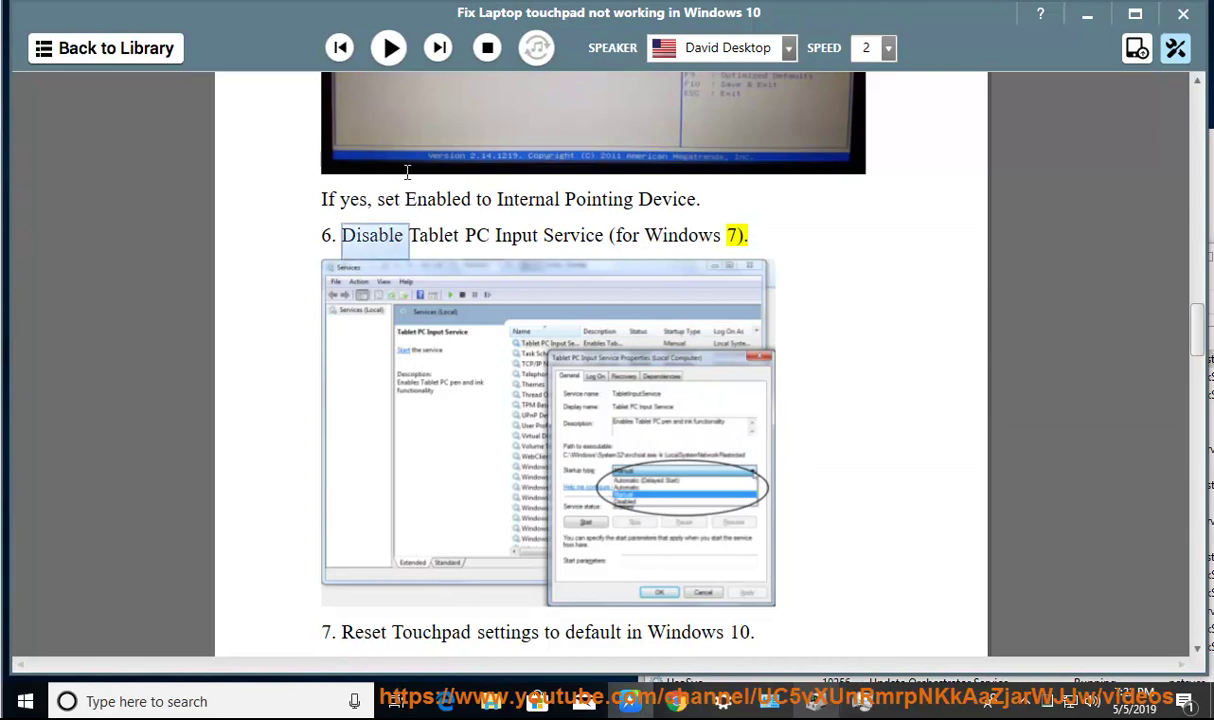
left_click(388, 47)
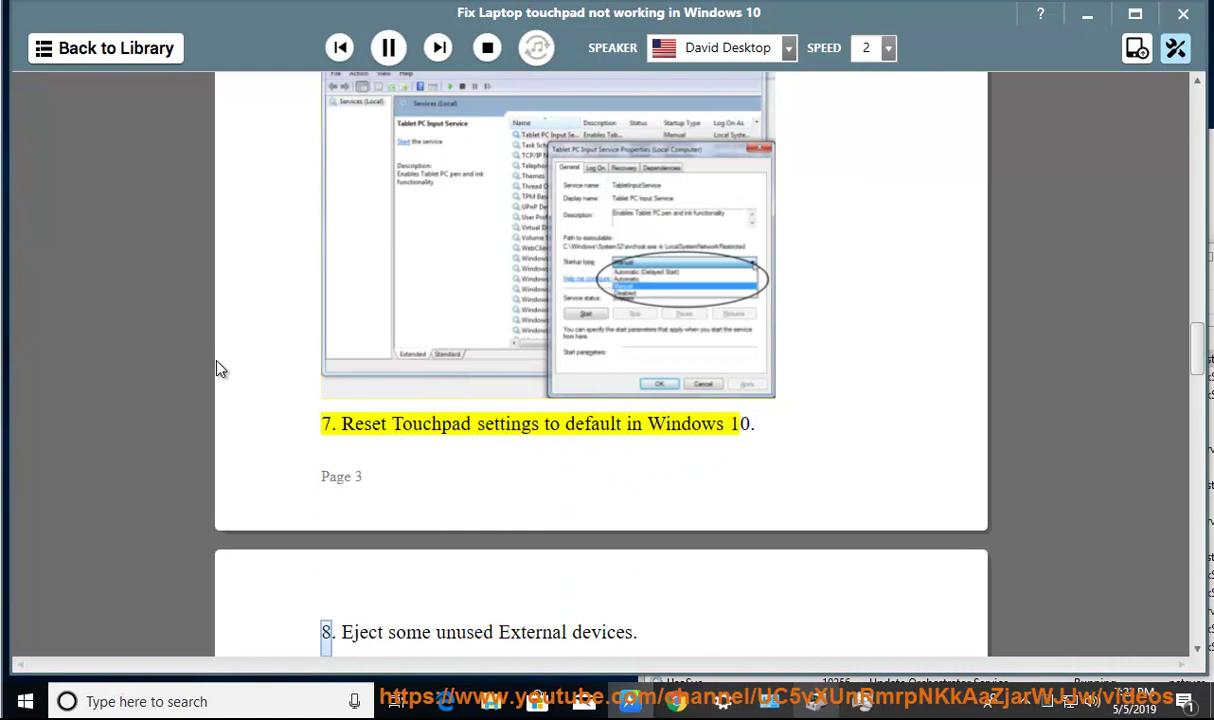
left_click(1030, 701)
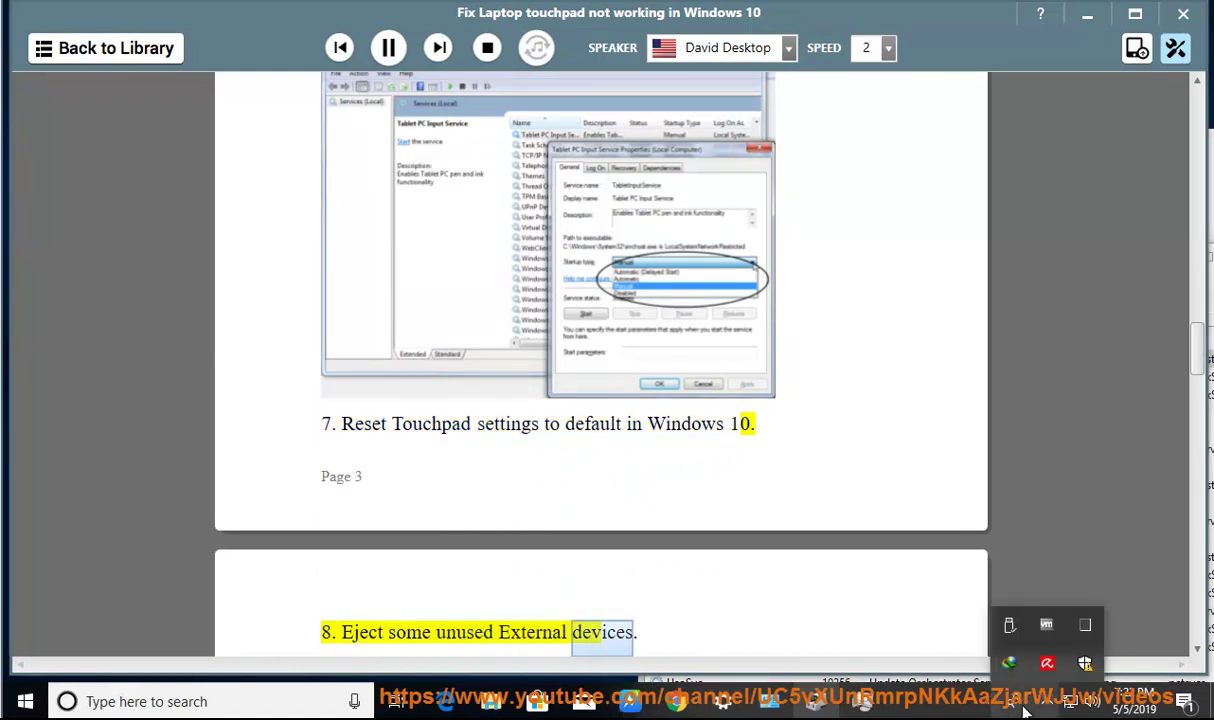
left_click(1008, 628)
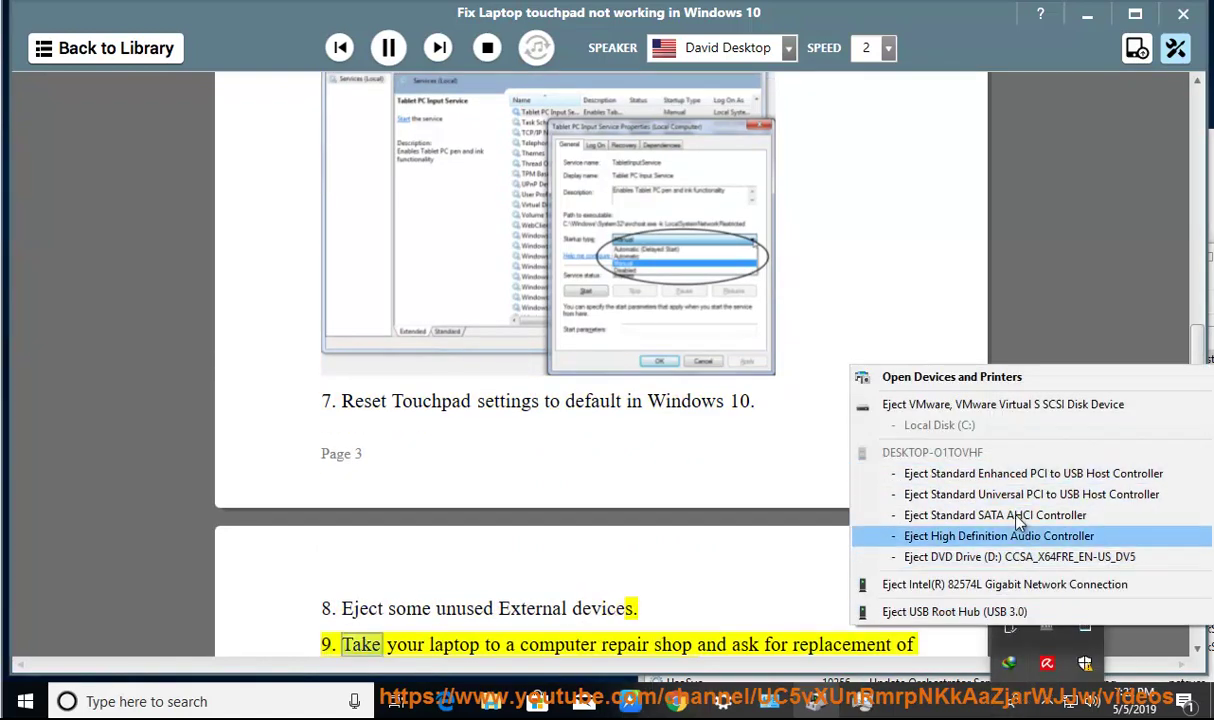
left_click(726, 569)
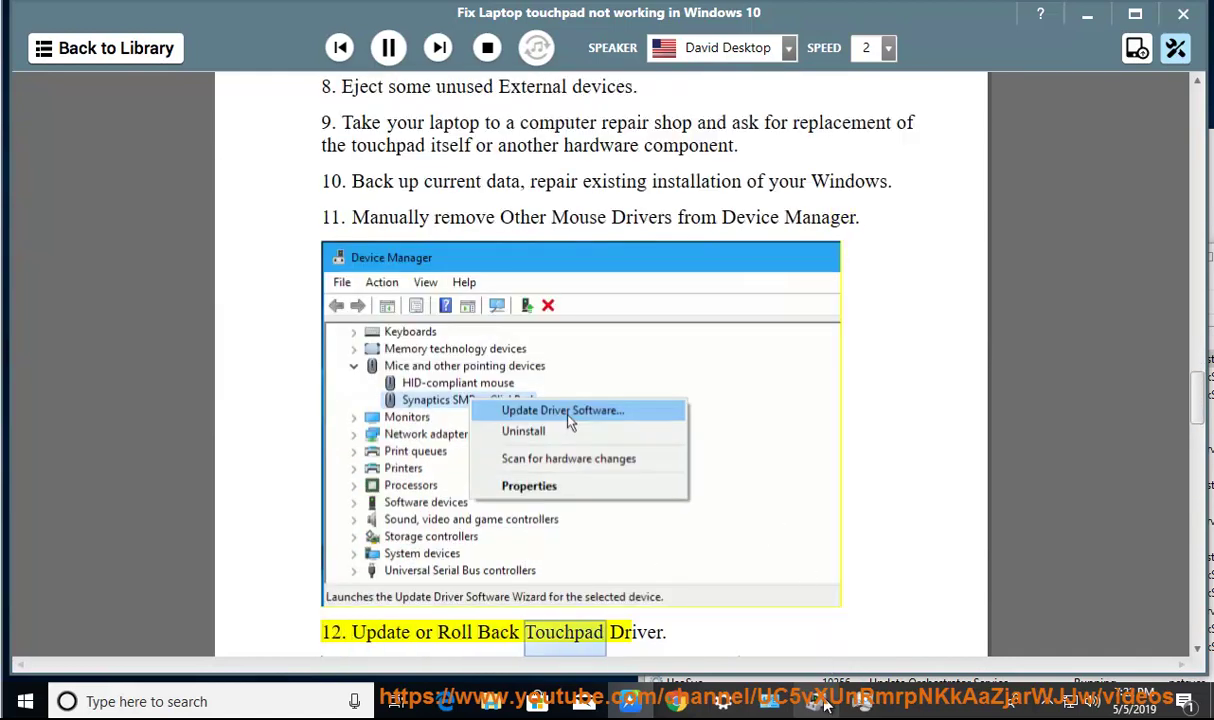
- Pause the article's read-aloud and scroll the article back up
key("alt+Tab")
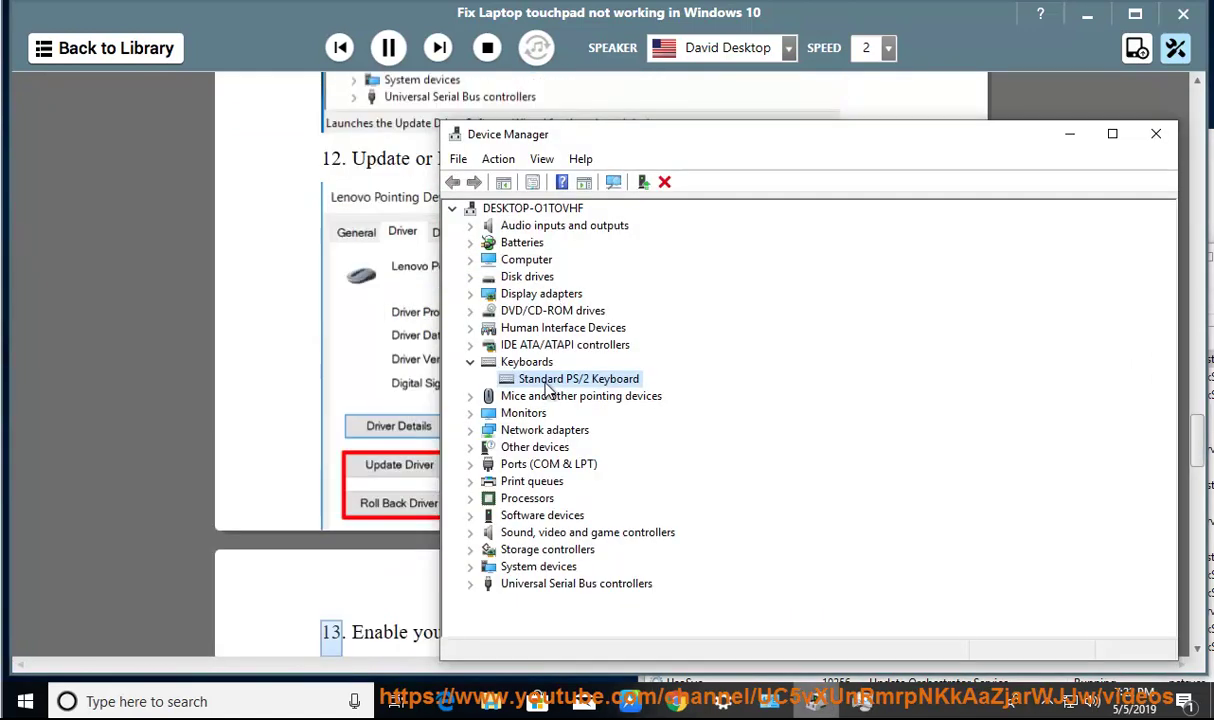
right_click(566, 382)
left_click(282, 514)
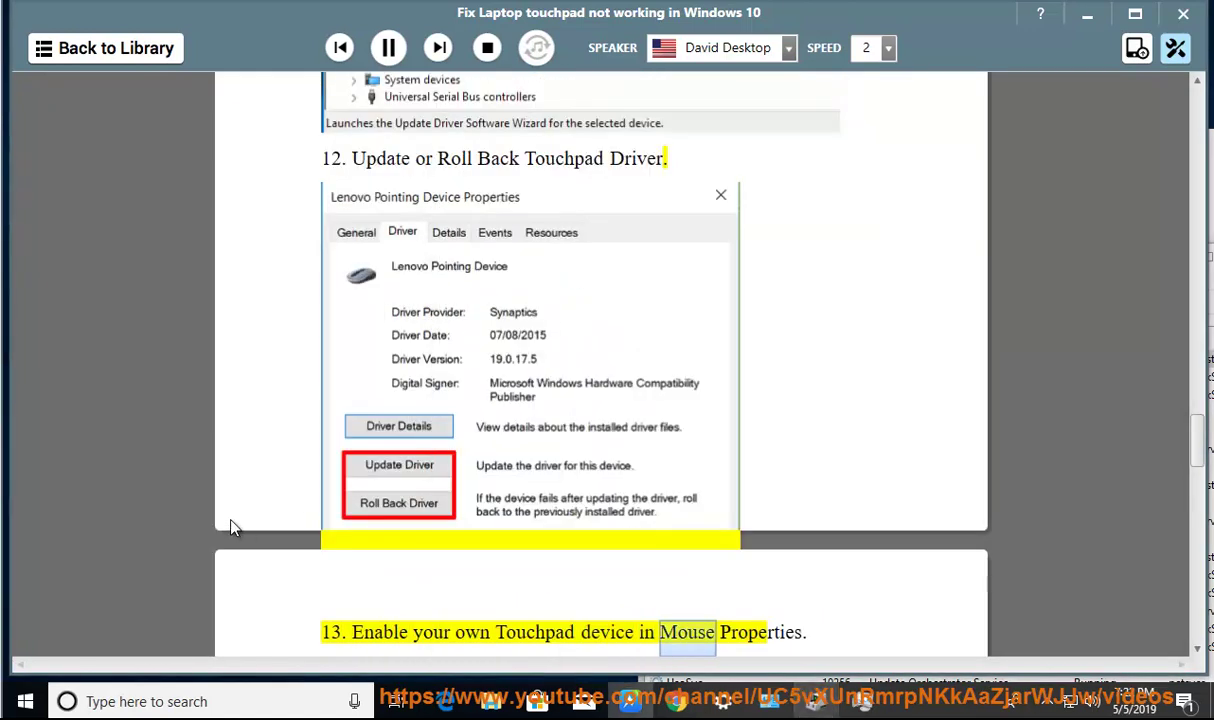
left_click(388, 47)
scroll(734, 504, "up", 2)
scroll(733, 503, "up", 2)
scroll(700, 510, "up", 3)
scroll(634, 517, "up", 2)
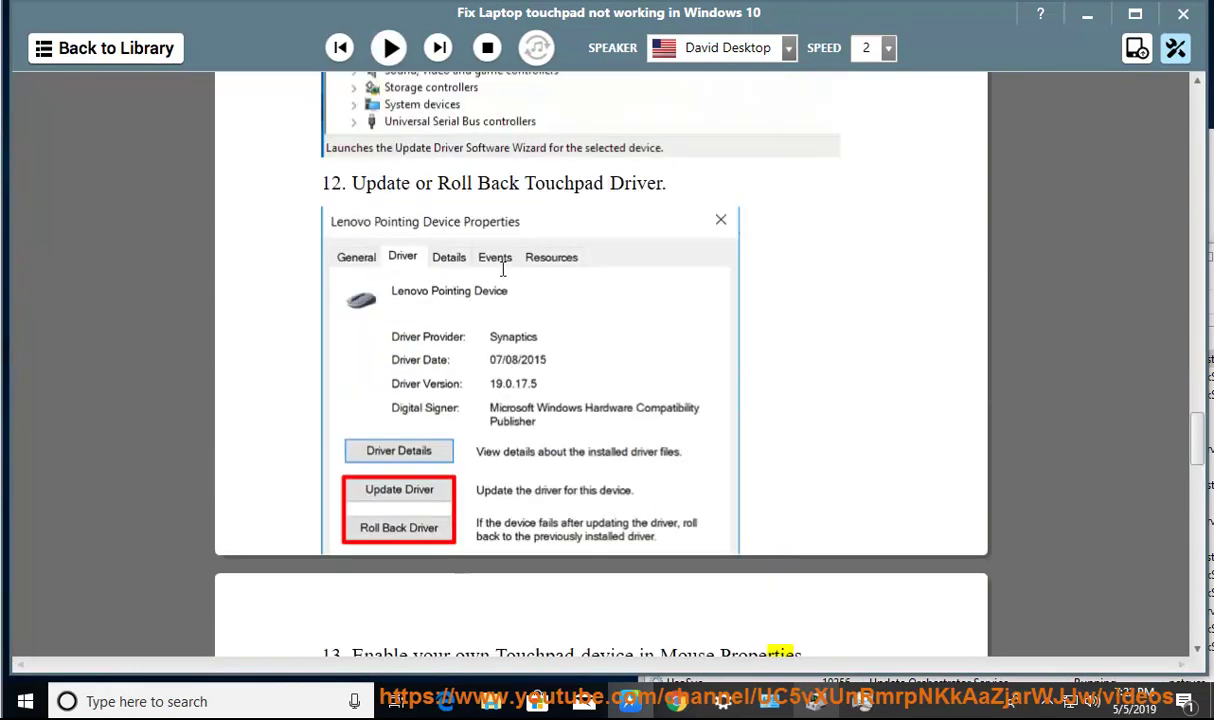
- Show the Standard PS/2 Keyboard's Driver tab in Device Manager and move the dialog right
left_click(815, 701)
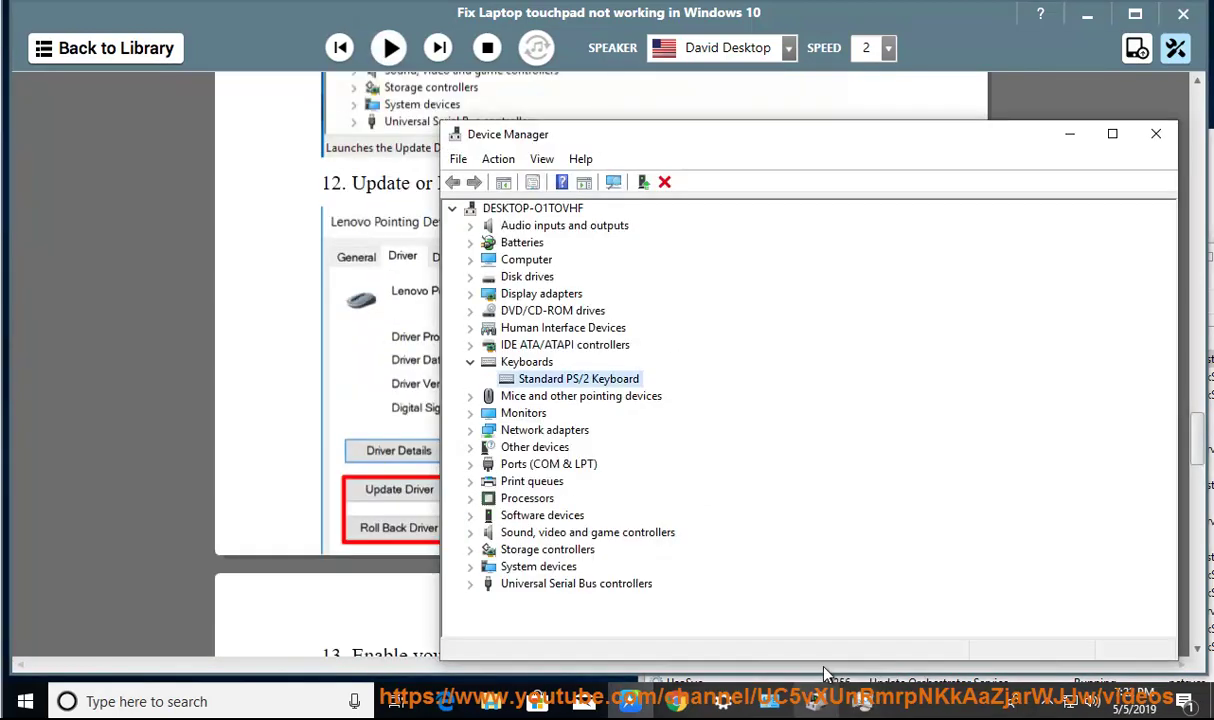
right_click(600, 386)
left_click(636, 468)
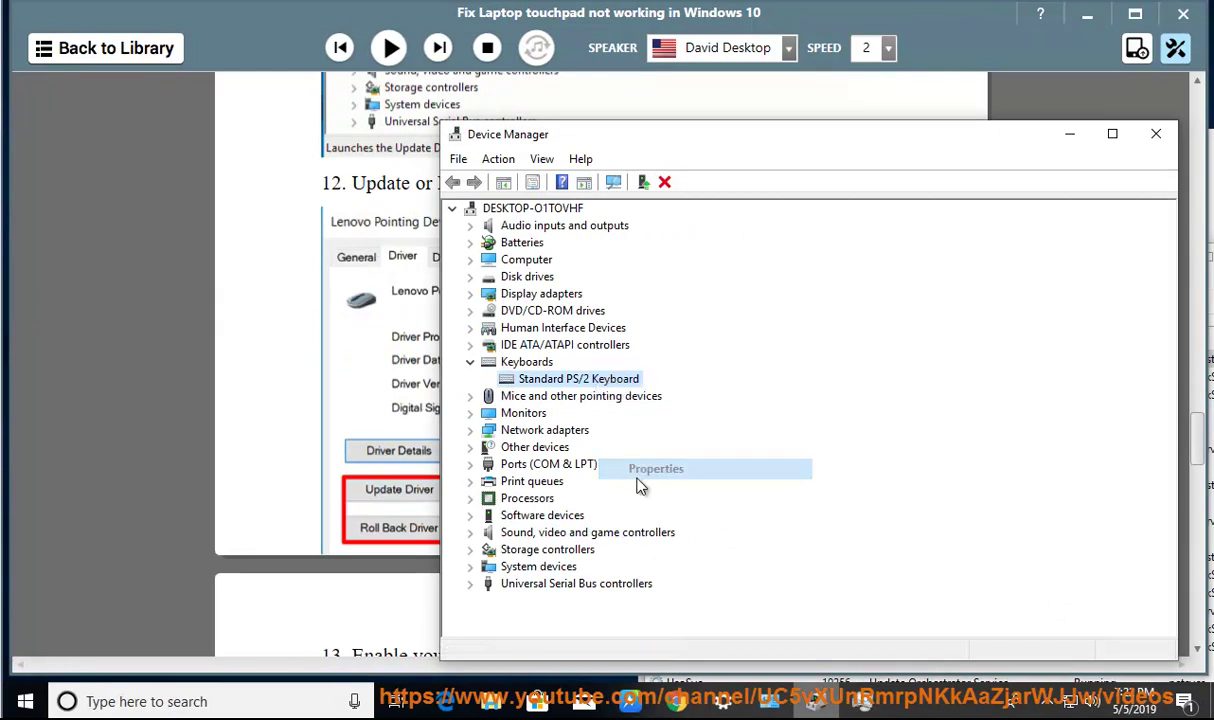
left_click(701, 227)
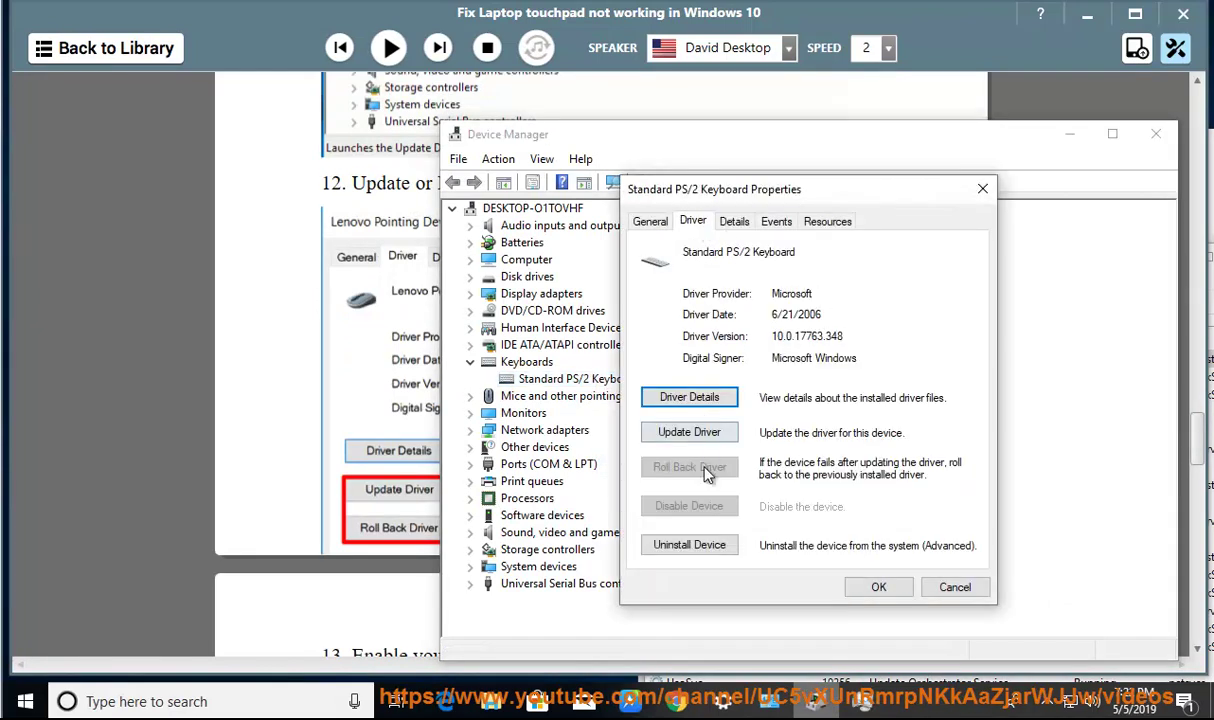
left_click_drag(805, 197, 925, 240)
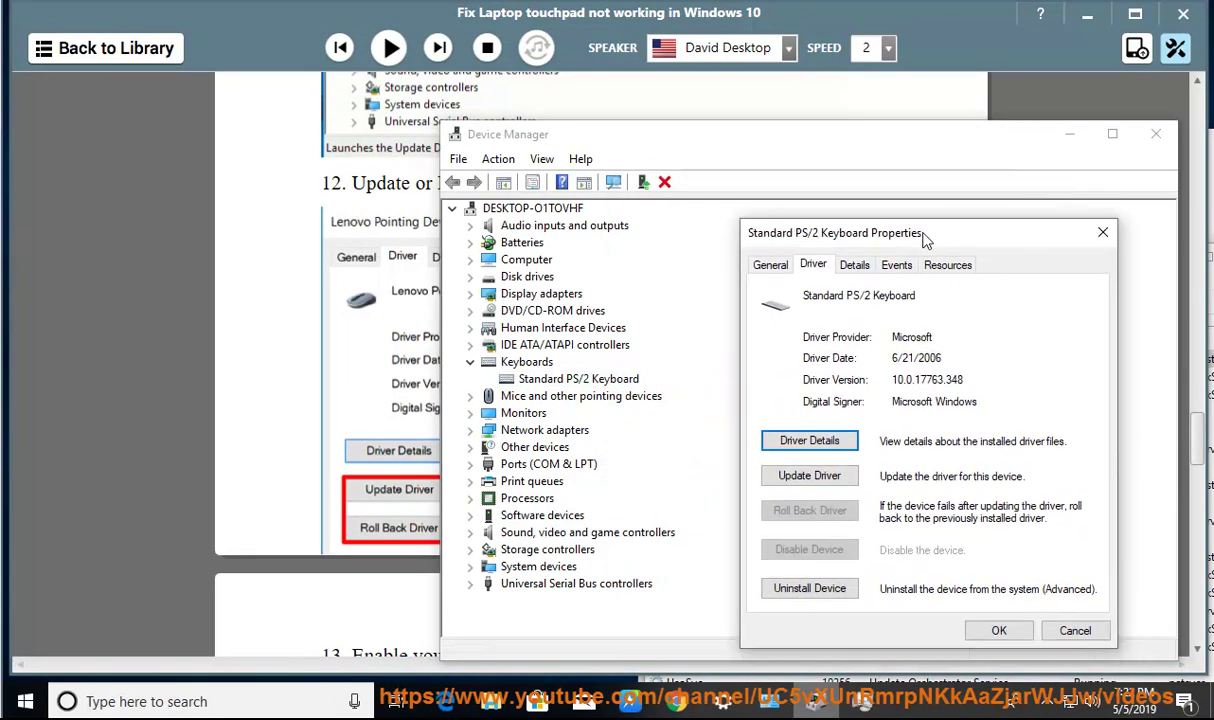
- Close the keyboard properties and Device Manager, then scroll further down the article
left_click(1103, 232)
left_click(1156, 133)
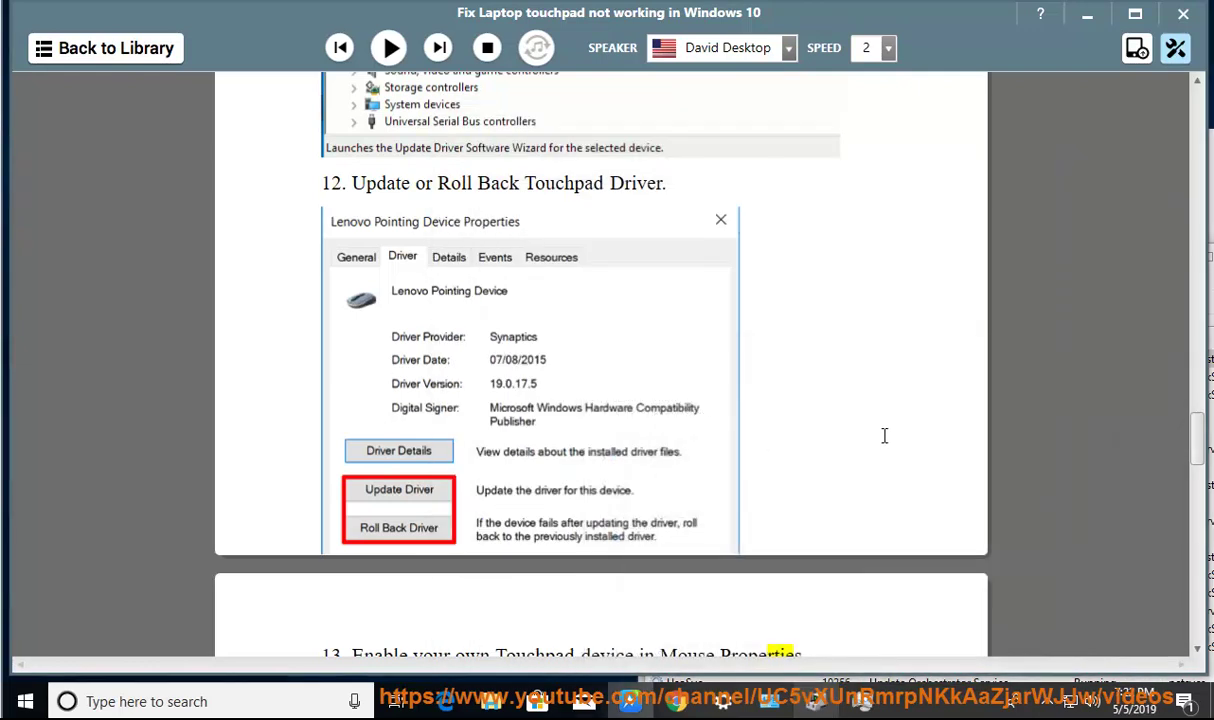
scroll(835, 414, "down", 1)
scroll(516, 253, "down", 2)
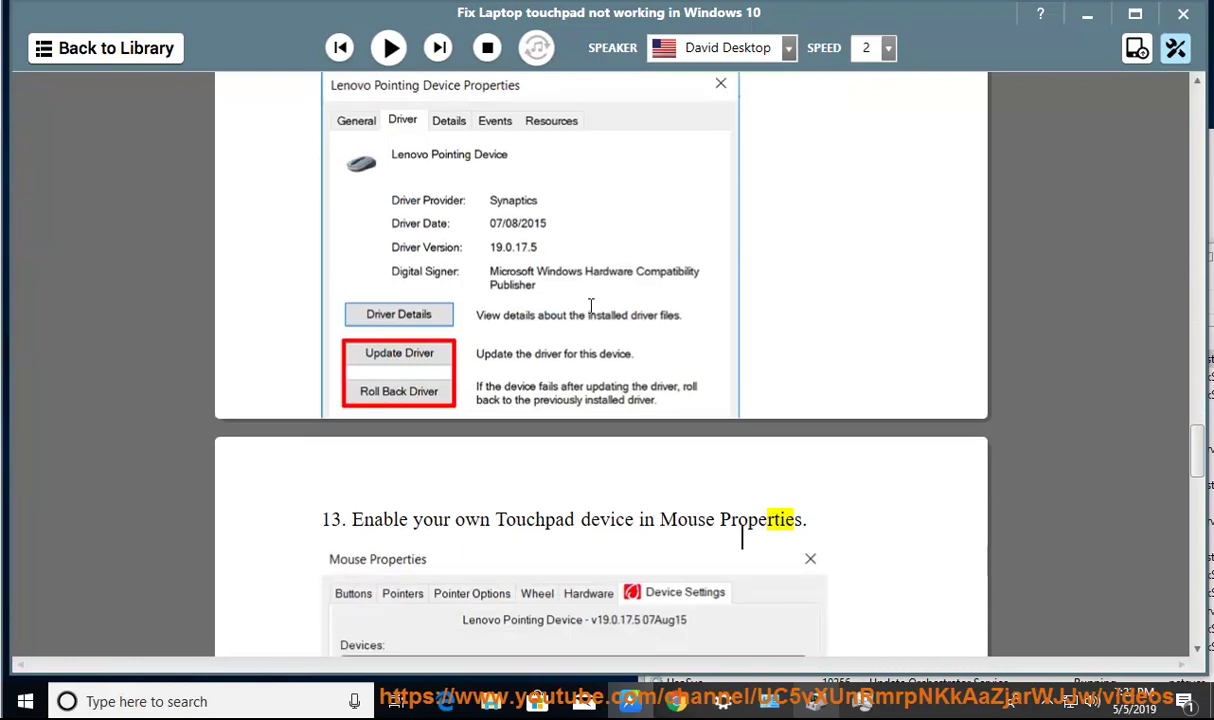
scroll(590, 305, "down", 2)
scroll(519, 488, "down", 2)
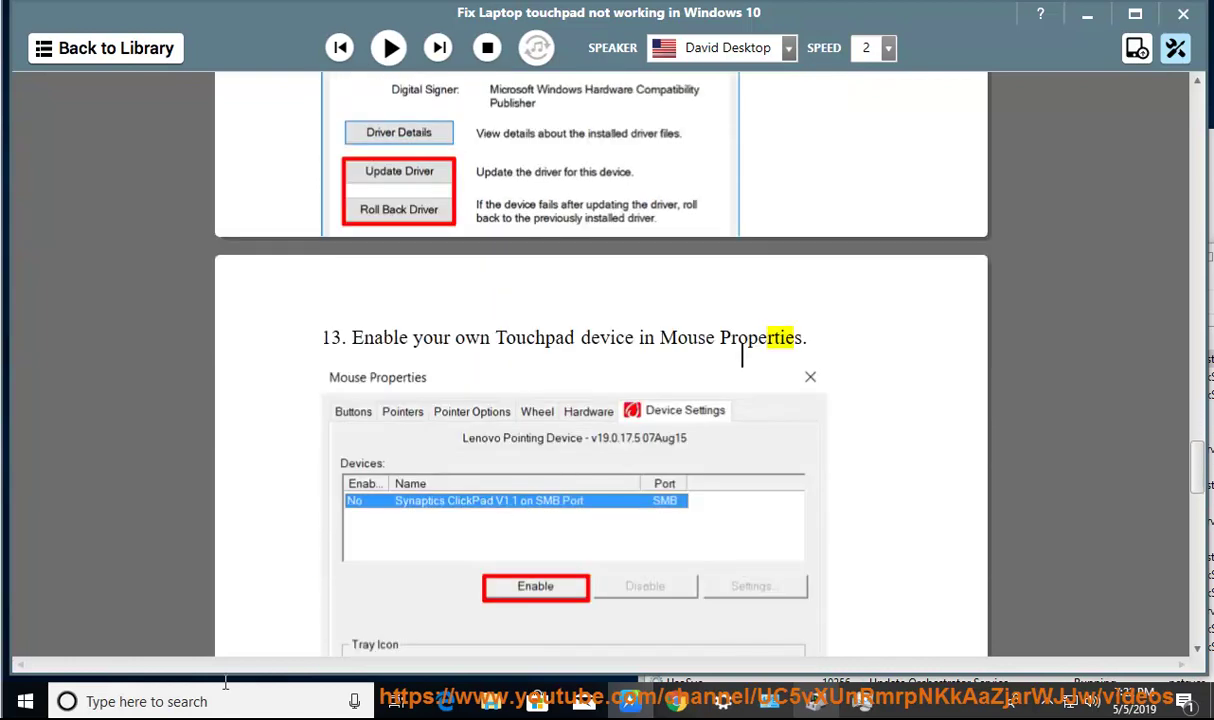
- Search Windows for 'MOUSE' and open Additional mouse options from Mouse settings
left_click(263, 702)
type("MOUSE")
left_click(171, 185)
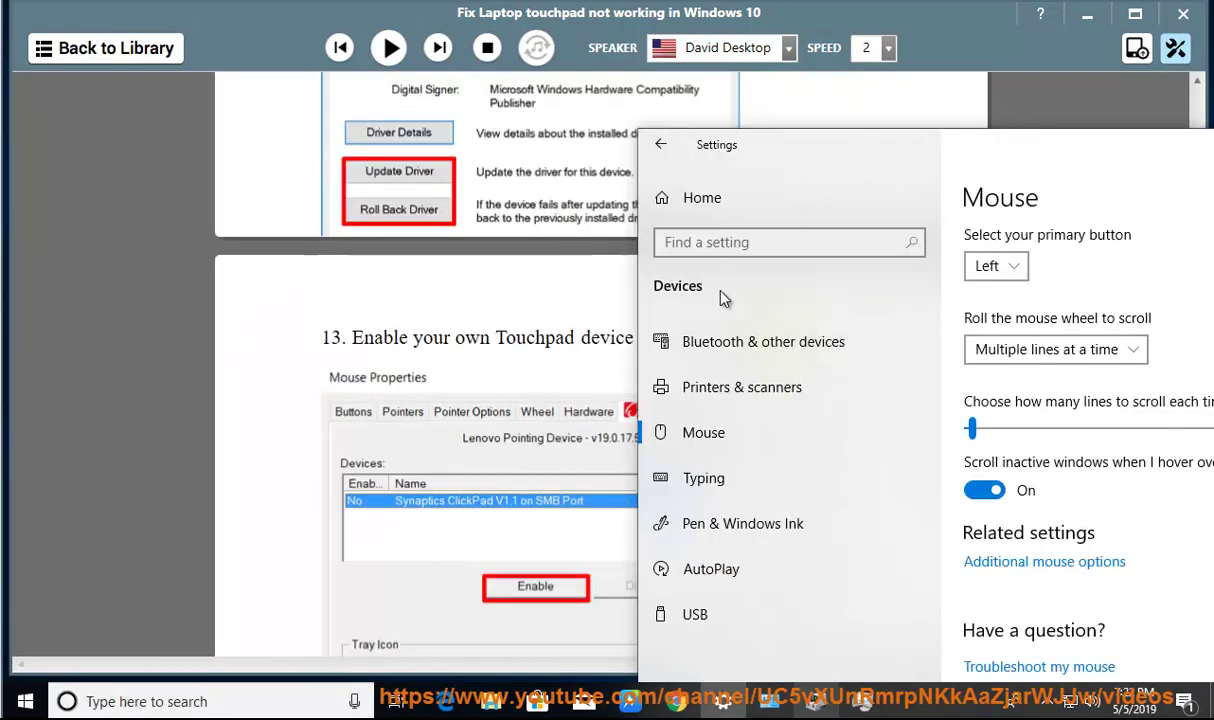
left_click(1102, 566)
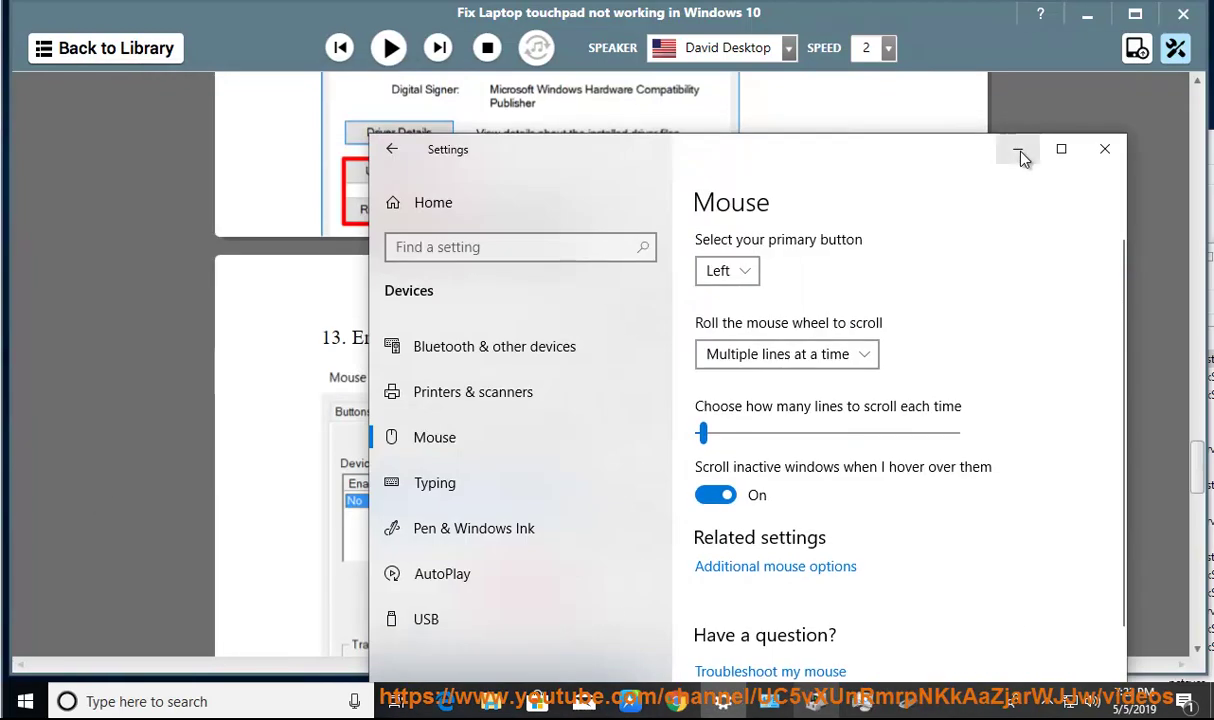
- Minimize Settings, place Mouse Properties beside the article and check its Hardware tab
left_click(1019, 153)
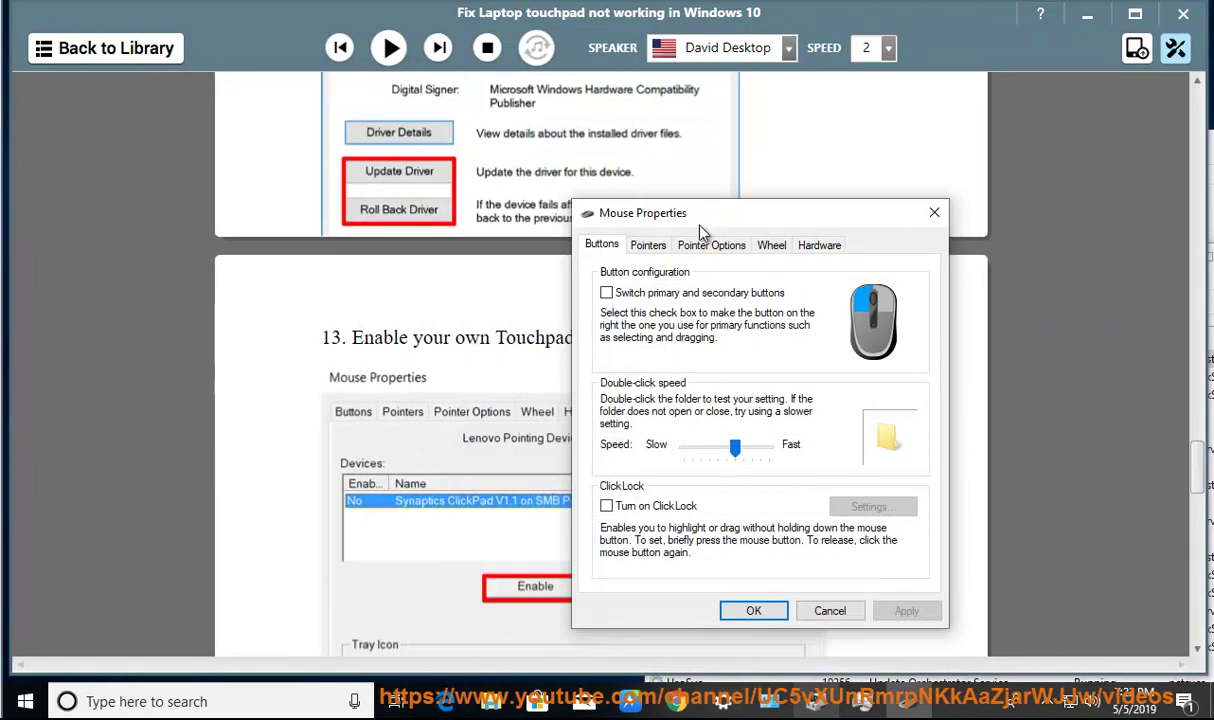
left_click_drag(700, 208, 955, 195)
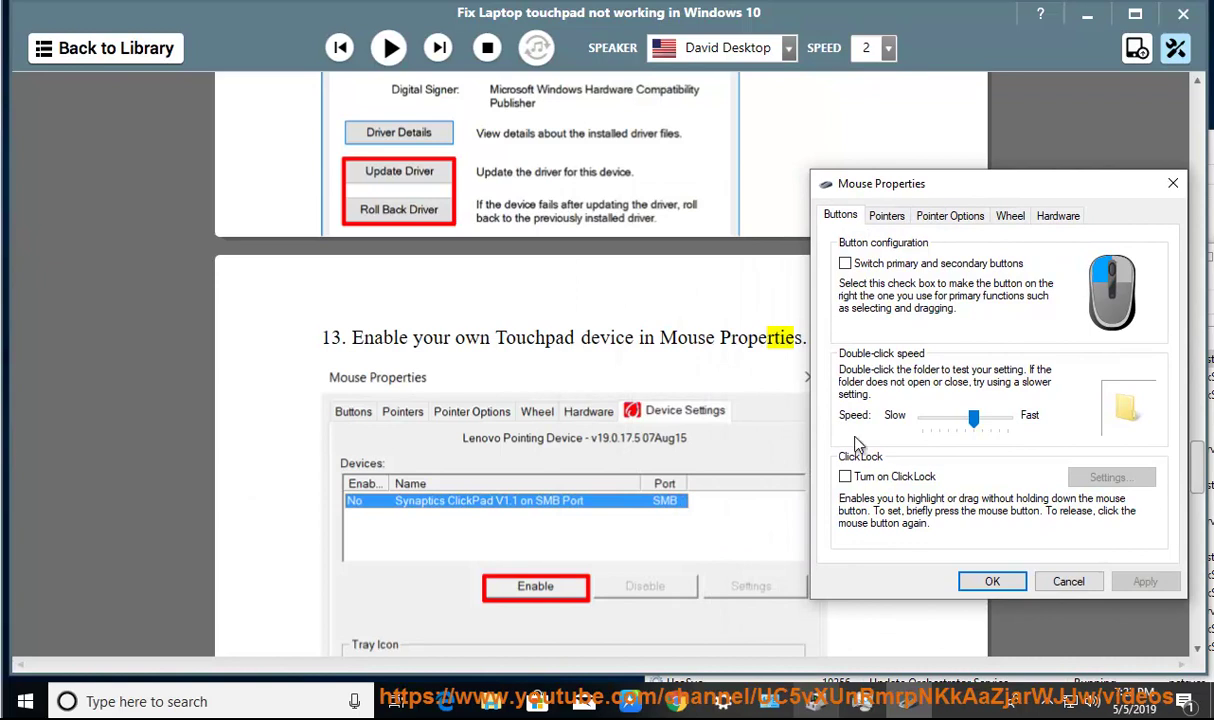
left_click(1070, 218)
left_click(842, 216)
- Bring NaturalReader to the front and resume reading from step 14, Restart your laptop
left_click(662, 343)
left_click(389, 47)
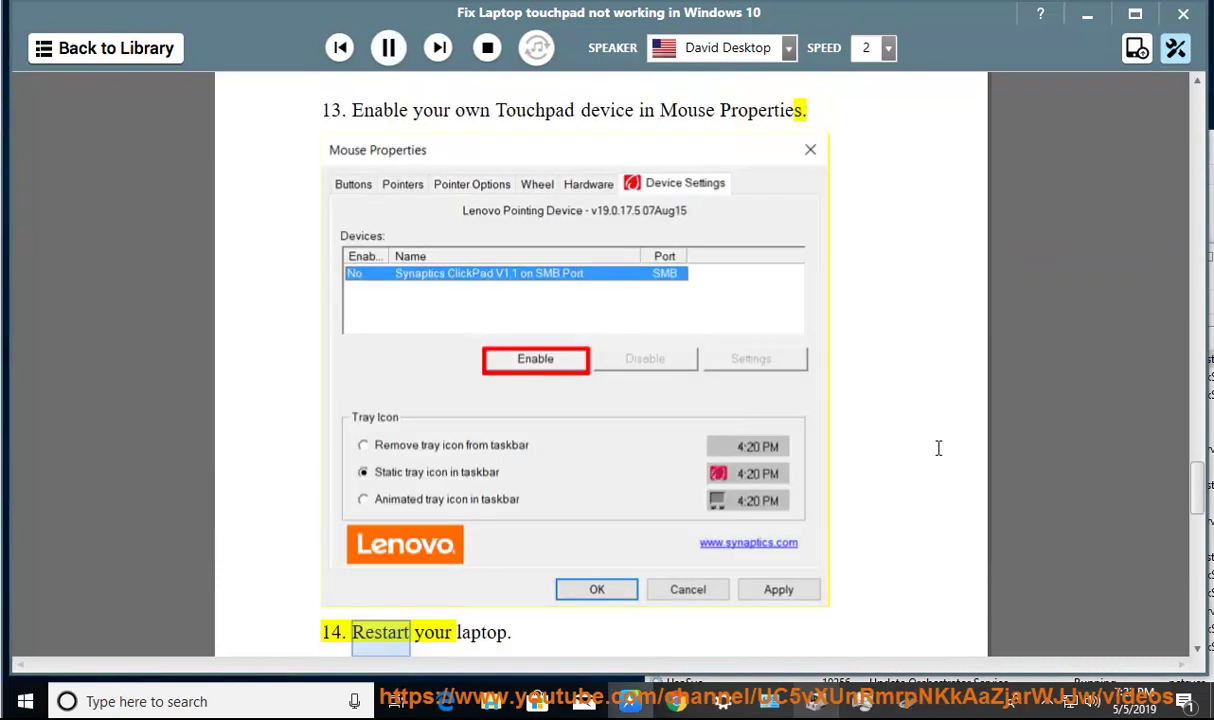